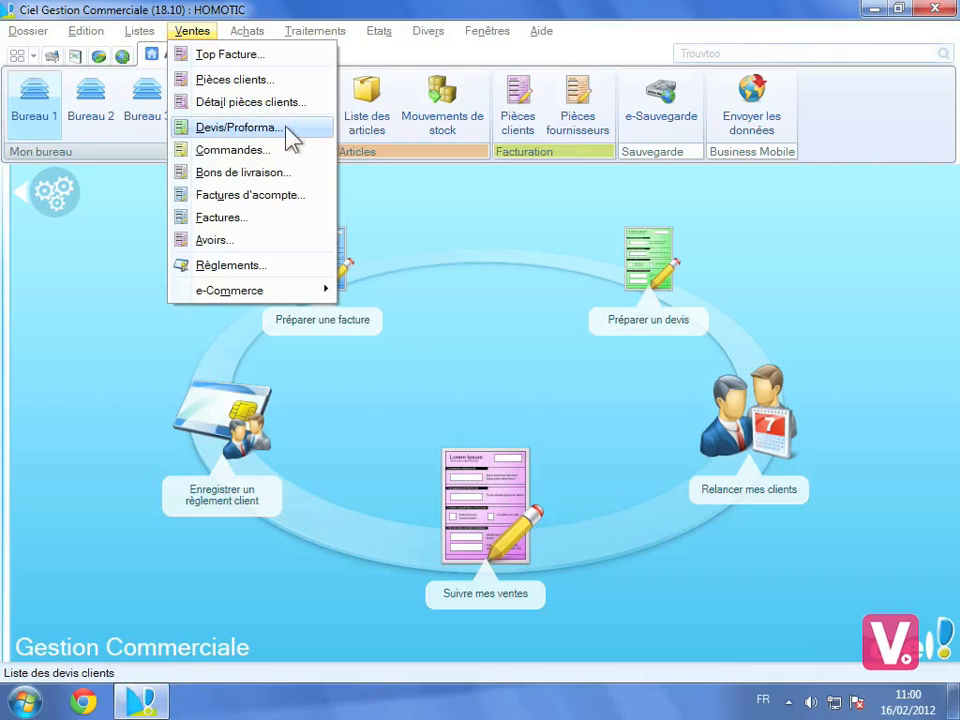
Step: Create a new customer quote and select Star Home as the client
{"action": "left_click", "coordinate": [212, 133]}
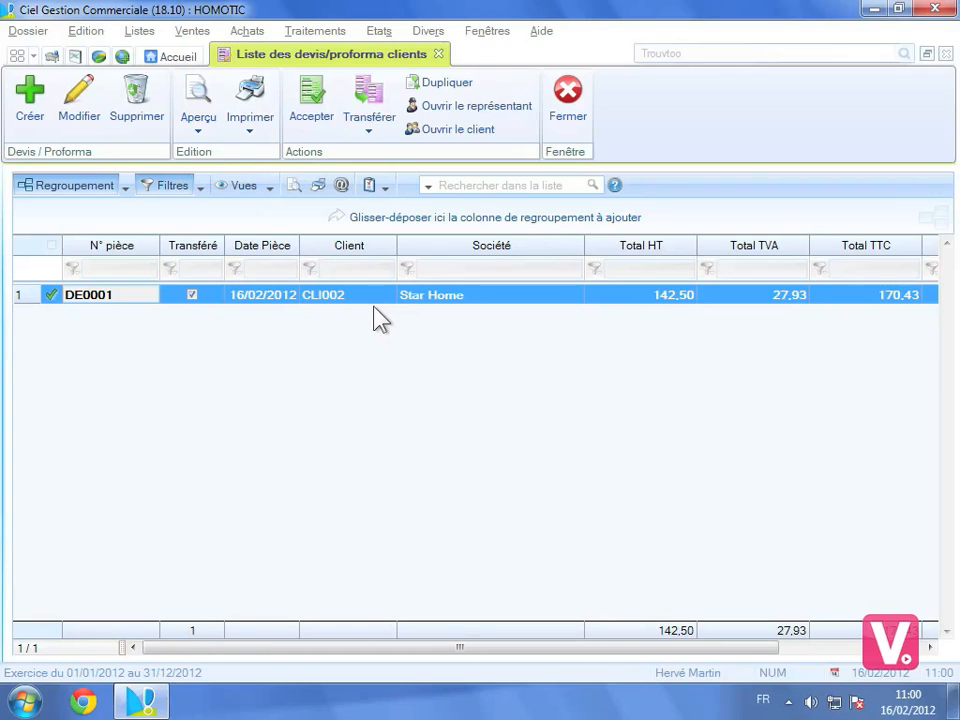
{"action": "left_click", "coordinate": [32, 100]}
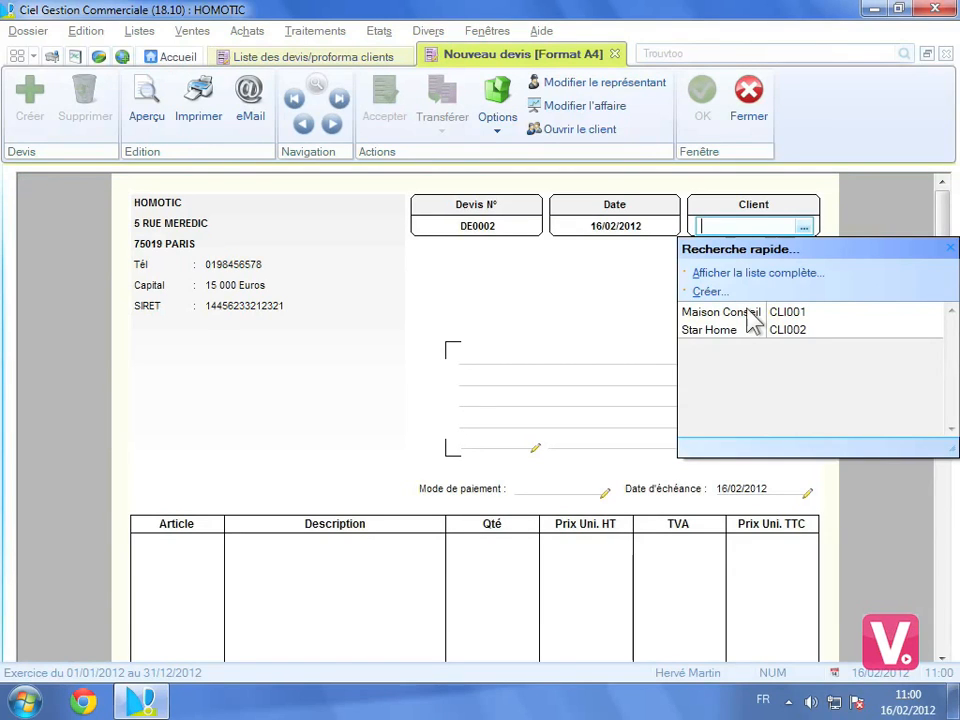
{"action": "left_click", "coordinate": [722, 342]}
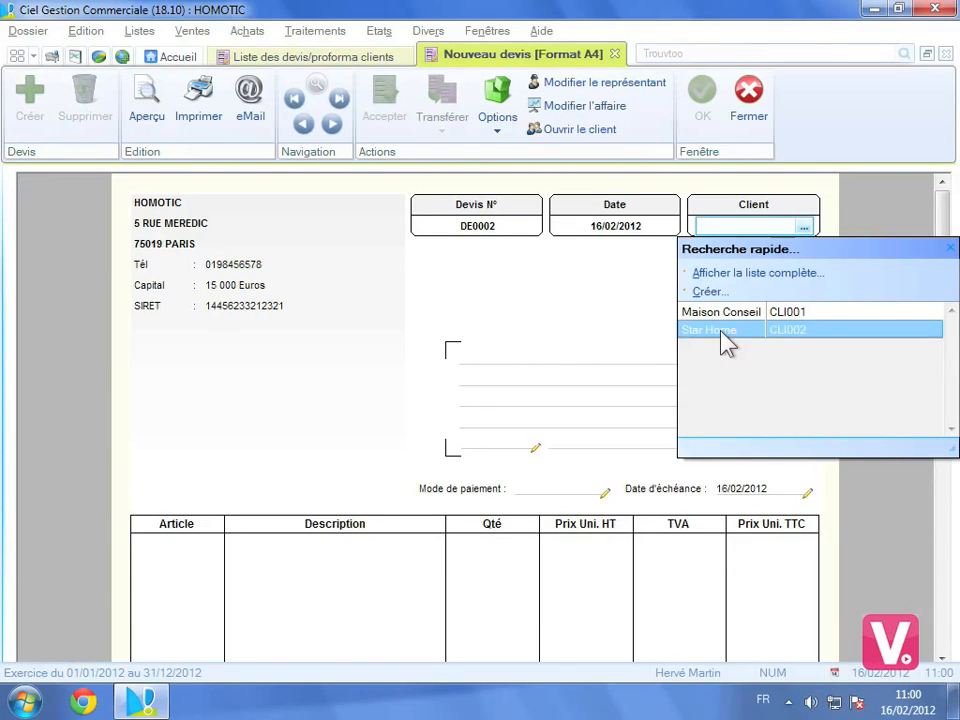
{"action": "left_click", "coordinate": [722, 342]}
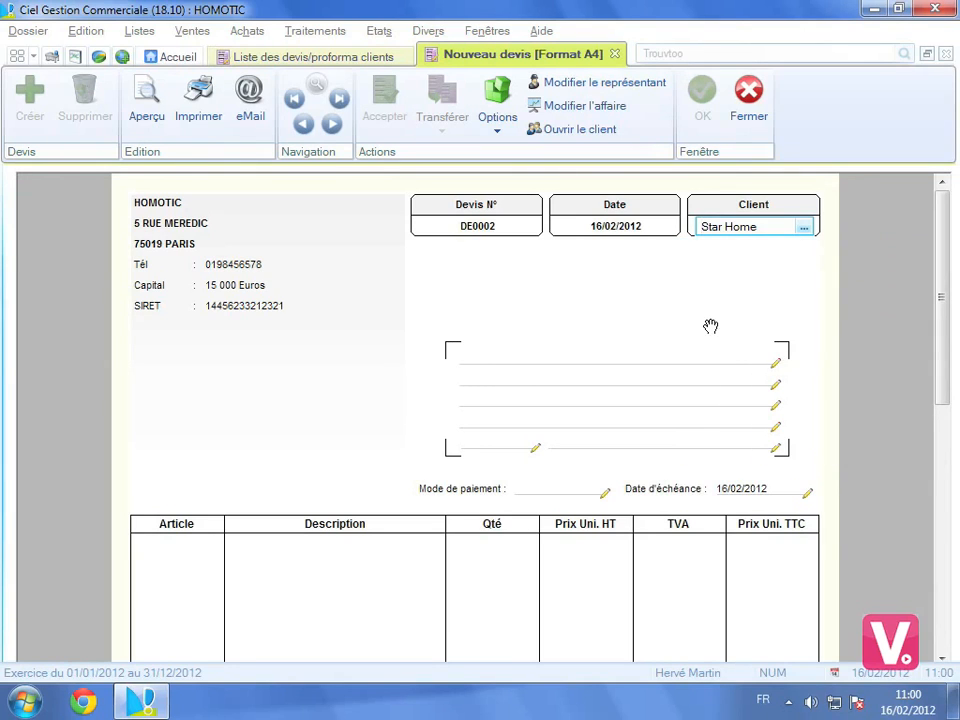
Step: Set the quote's date to 17/02/2012
{"action": "left_click", "coordinate": [627, 226]}
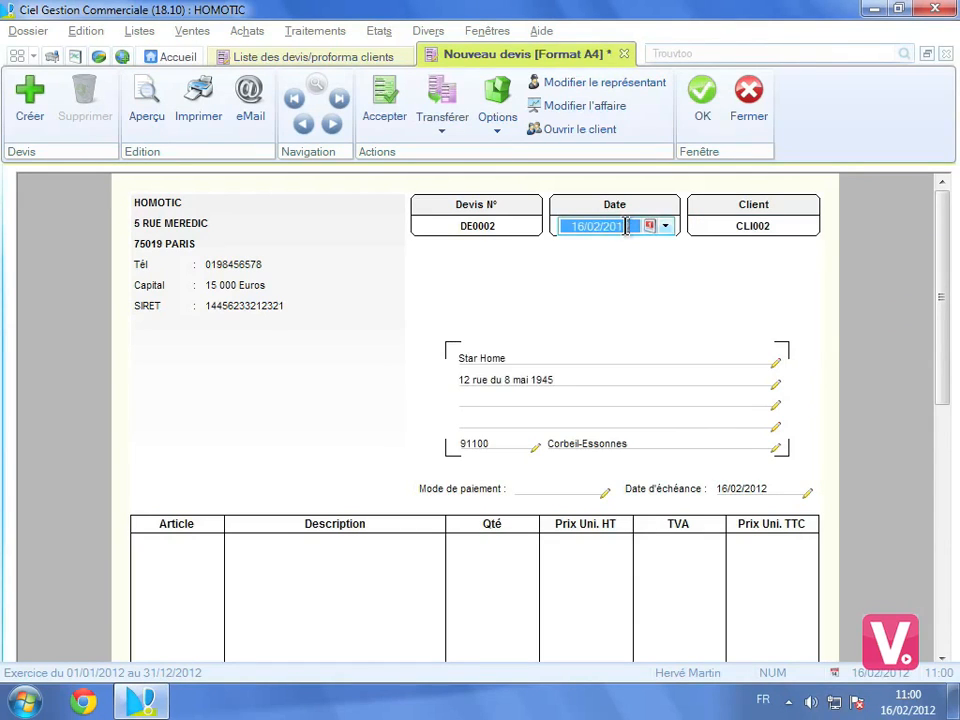
{"action": "left_click", "coordinate": [650, 227]}
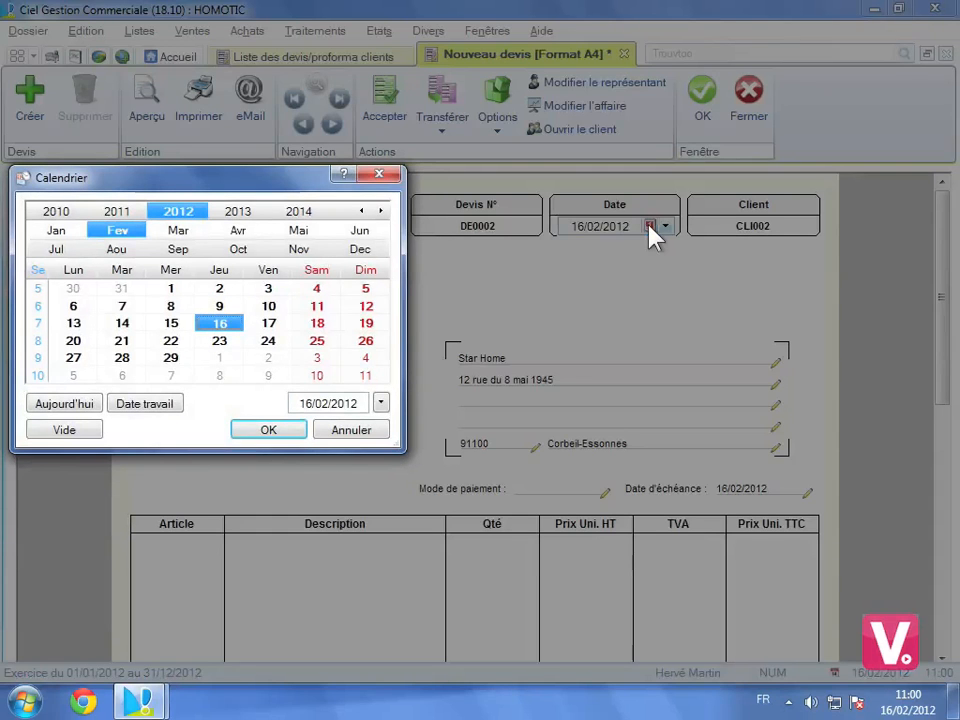
{"action": "left_click", "coordinate": [270, 328]}
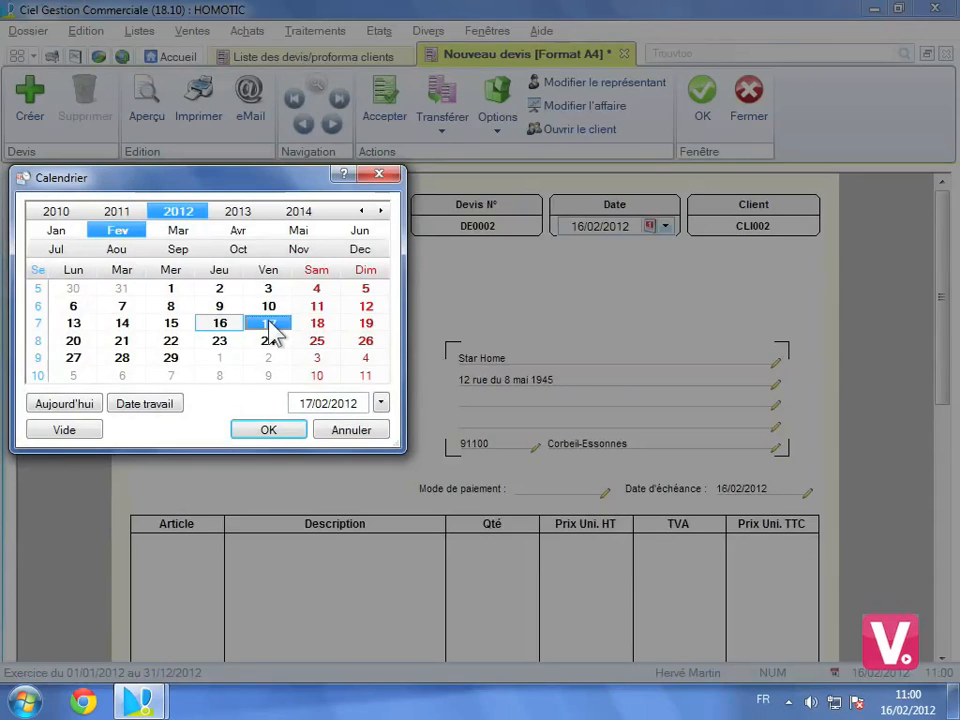
{"action": "left_click", "coordinate": [266, 430]}
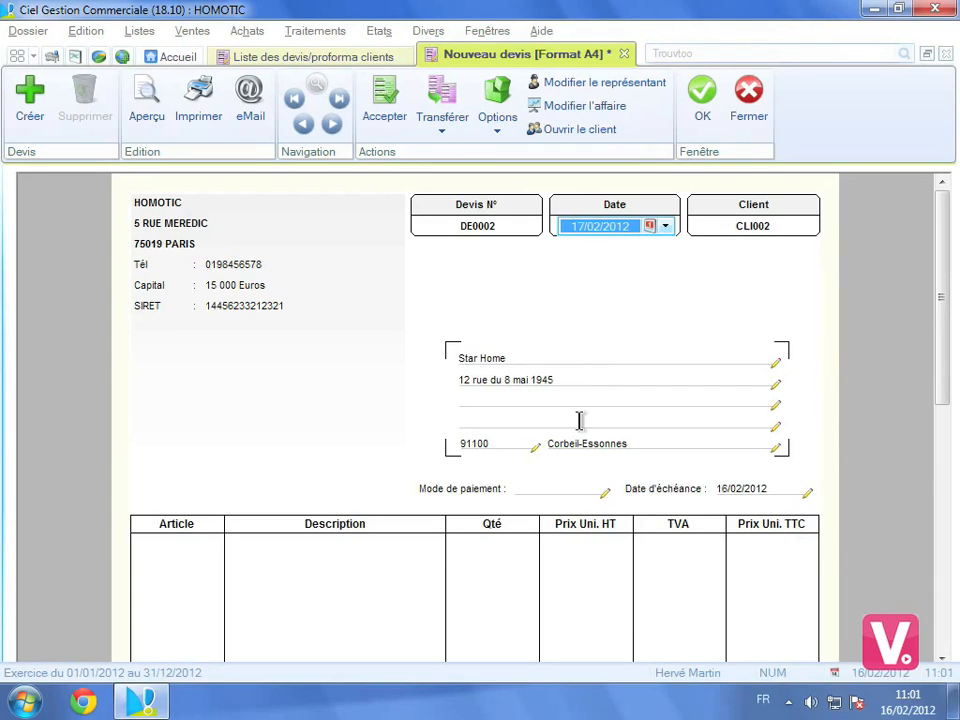
Step: Set the quote's payment method to Carte Bleue (CB)
{"action": "left_click", "coordinate": [581, 491]}
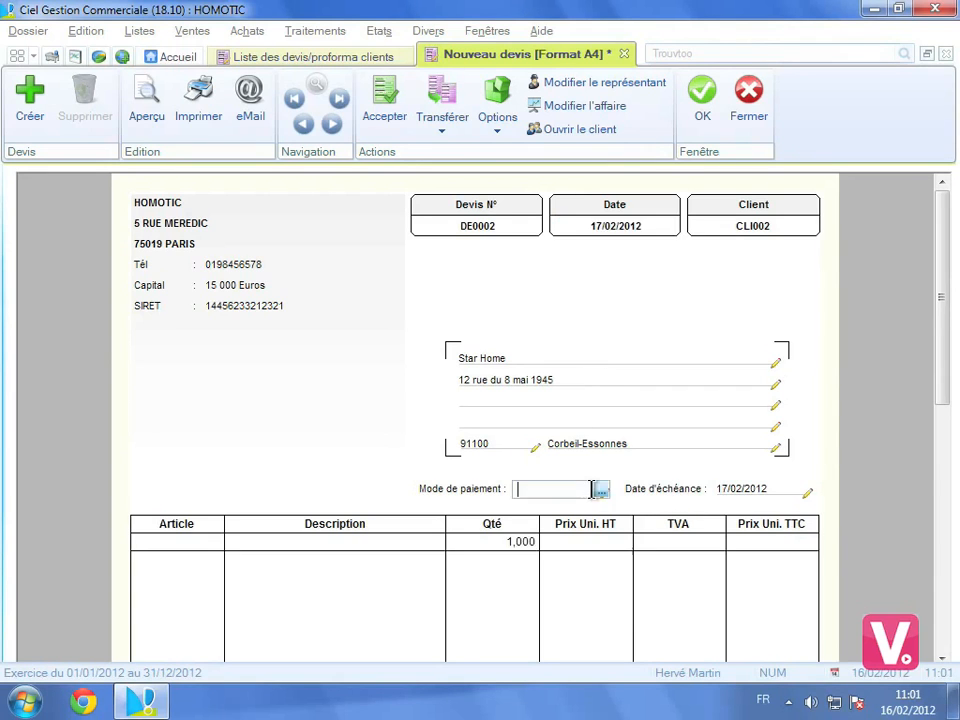
{"action": "left_click", "coordinate": [598, 493]}
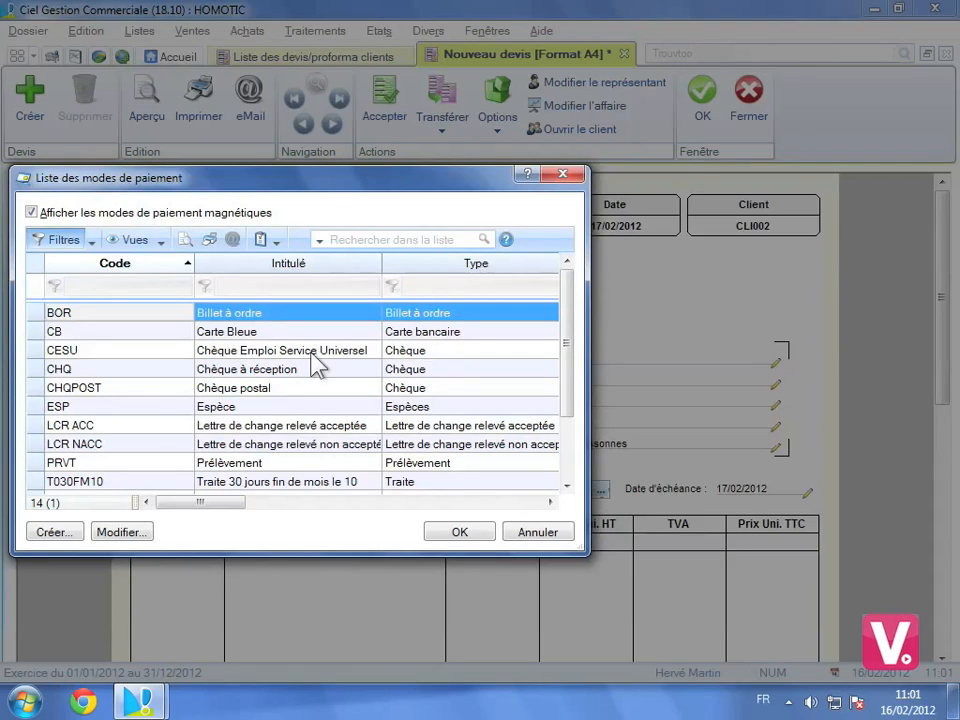
{"action": "left_click", "coordinate": [228, 338]}
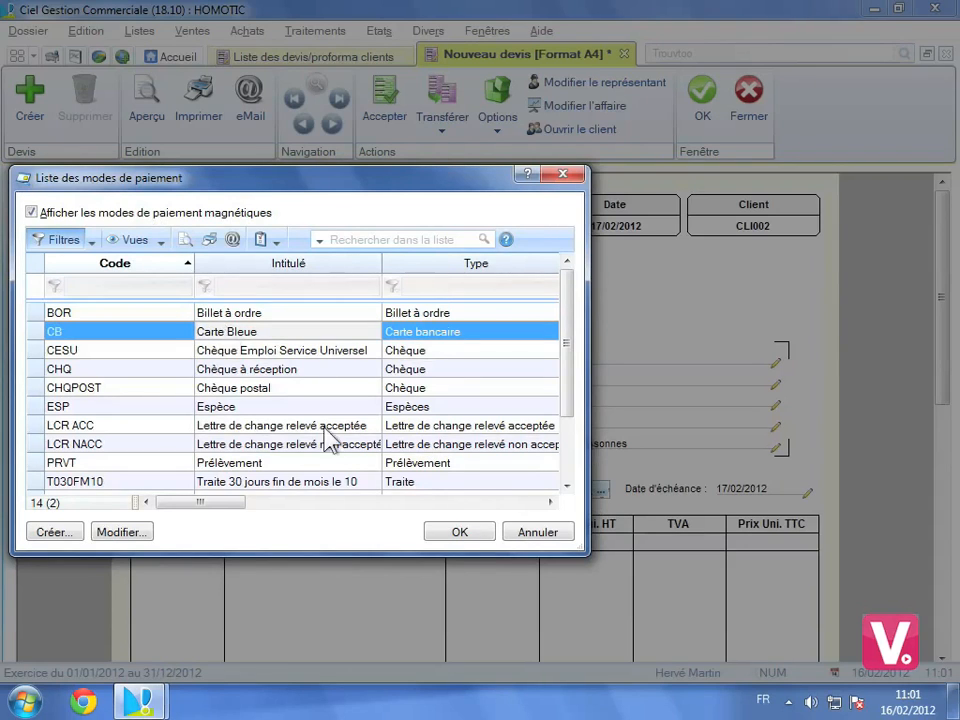
{"action": "left_click", "coordinate": [472, 537]}
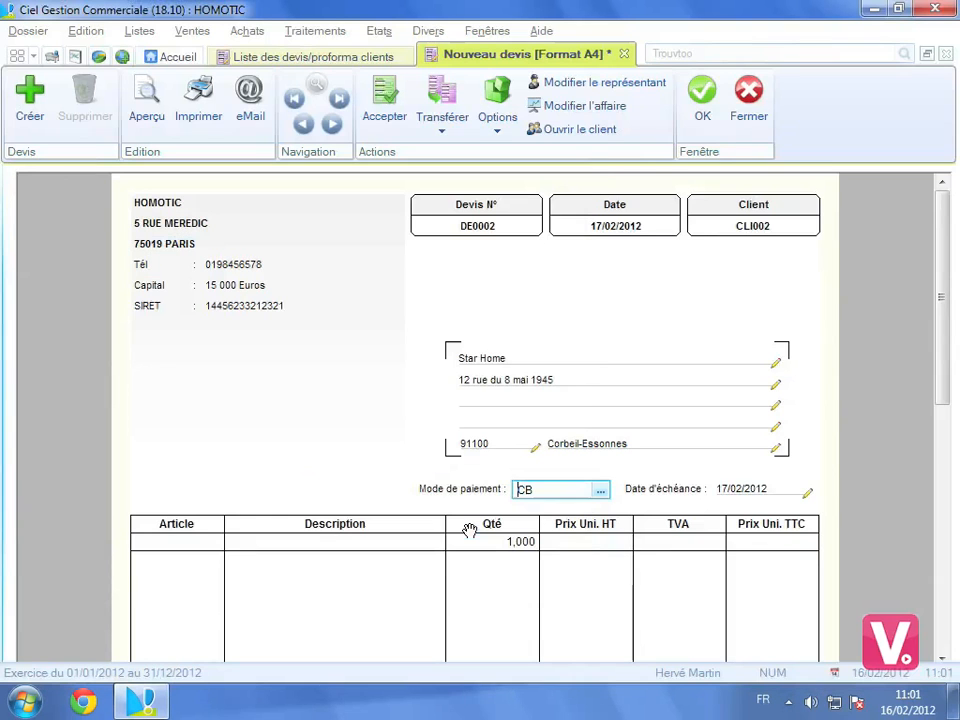
Step: Set the quote's due date to 19/03/2012
{"action": "left_click", "coordinate": [783, 490]}
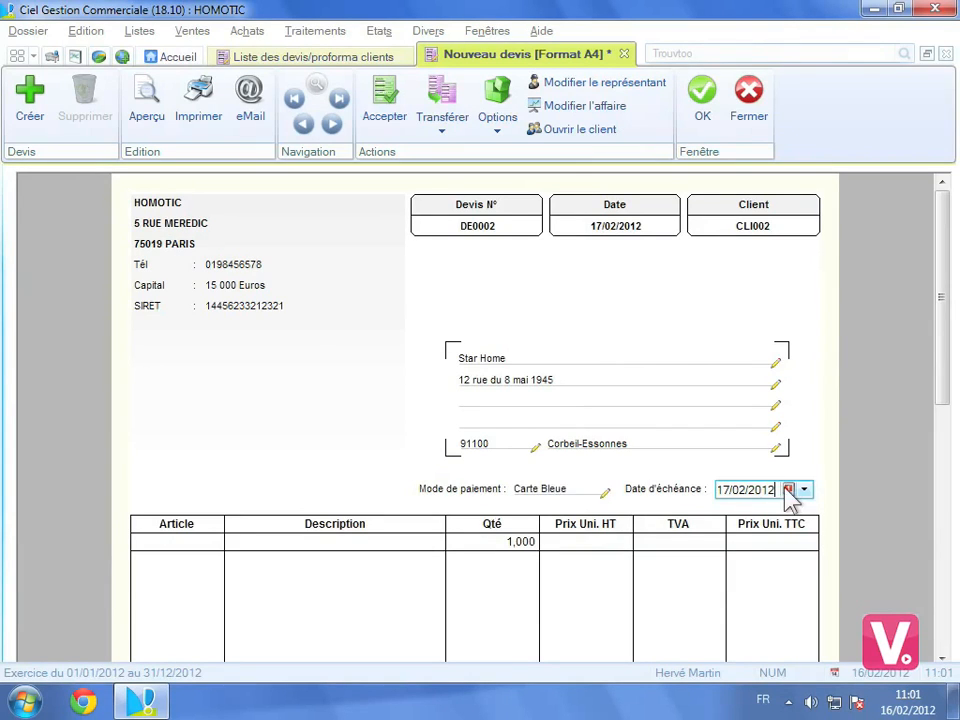
{"action": "left_click", "coordinate": [789, 490]}
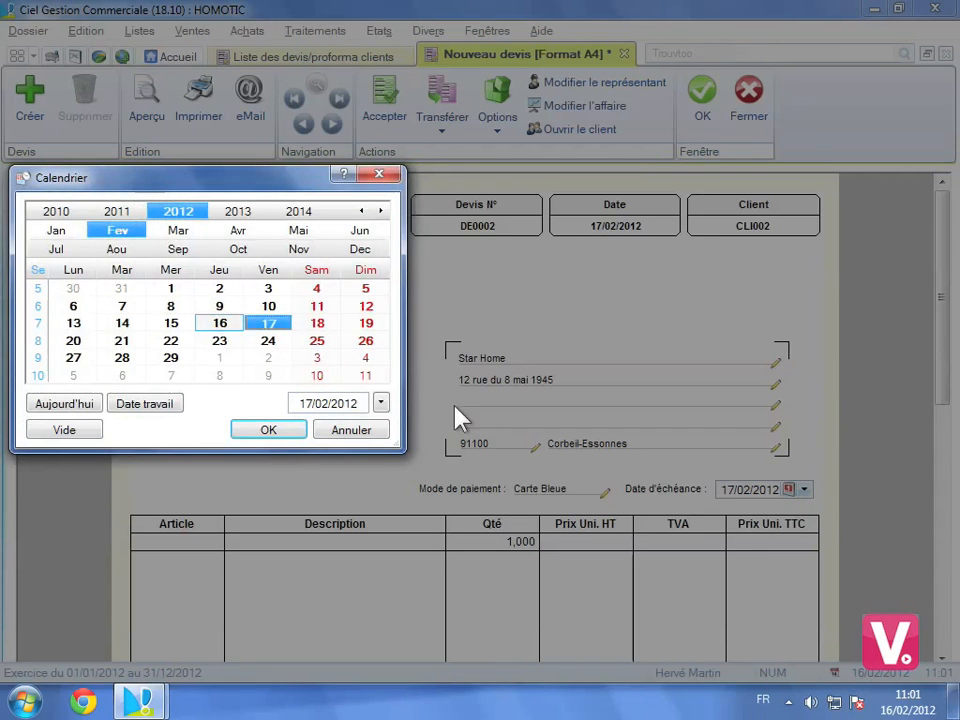
{"action": "left_click", "coordinate": [178, 232]}
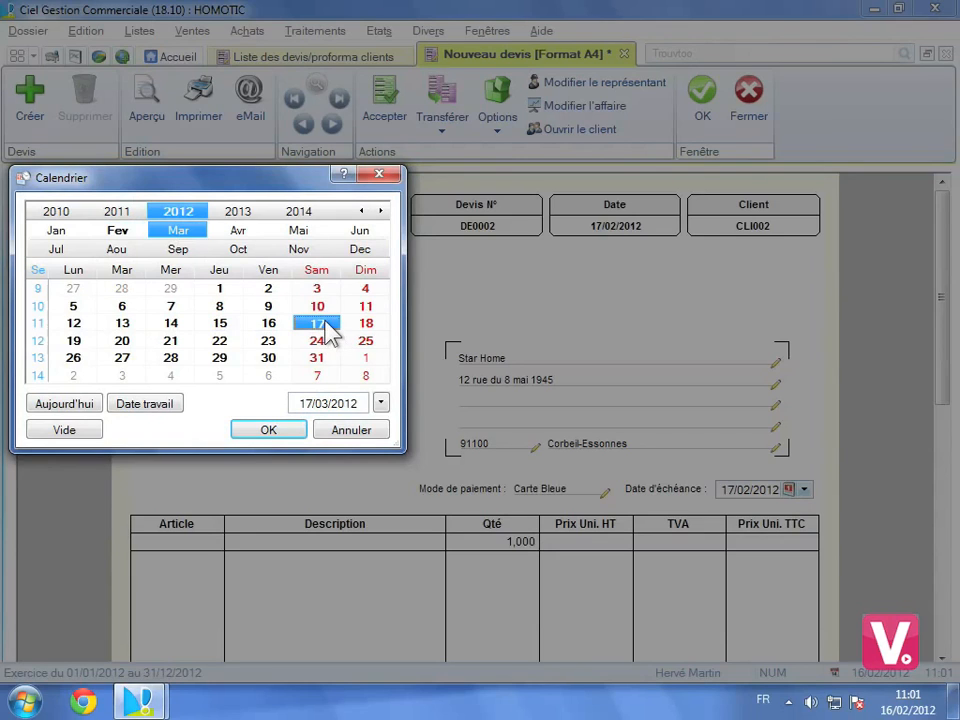
{"action": "left_click", "coordinate": [74, 341]}
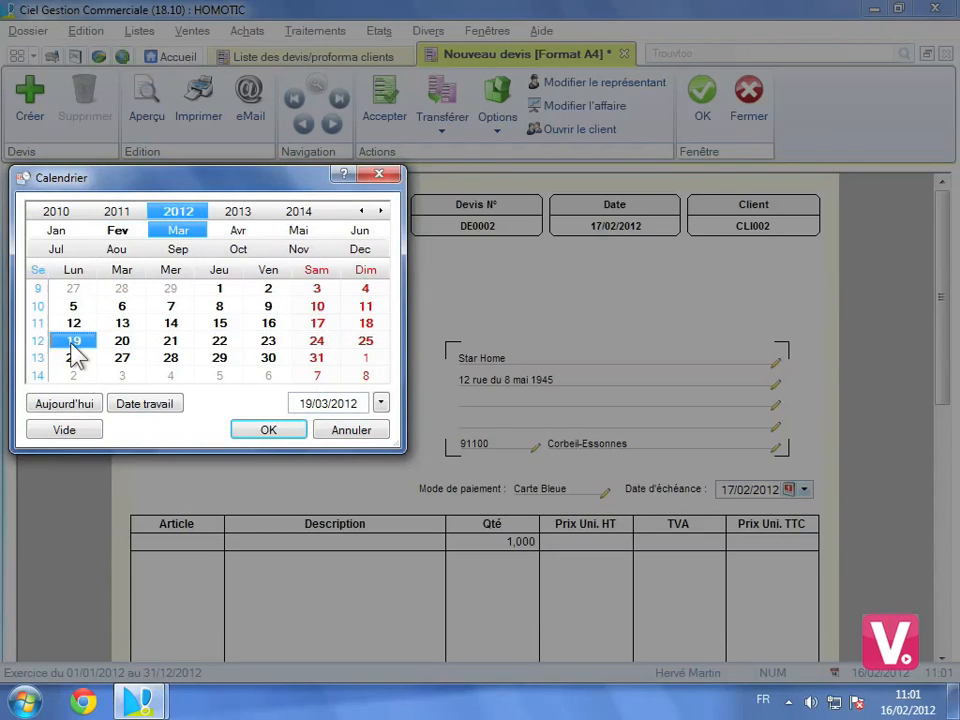
{"action": "left_click", "coordinate": [268, 430]}
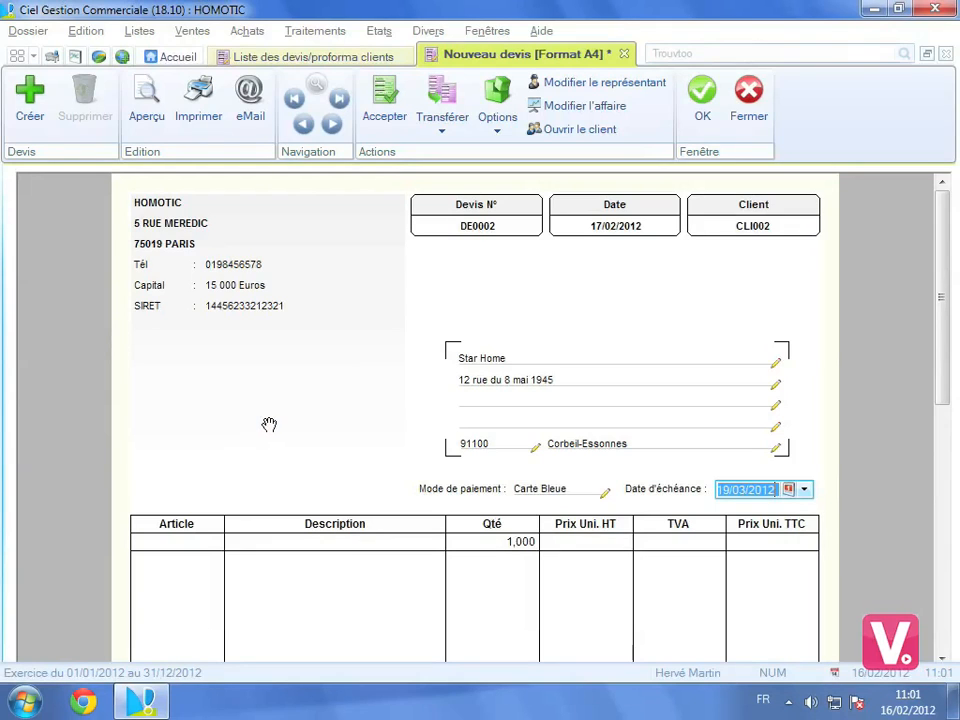
Step: Add the Digicode article as the quote's first line with a quantity of 2
{"action": "left_click", "coordinate": [180, 544]}
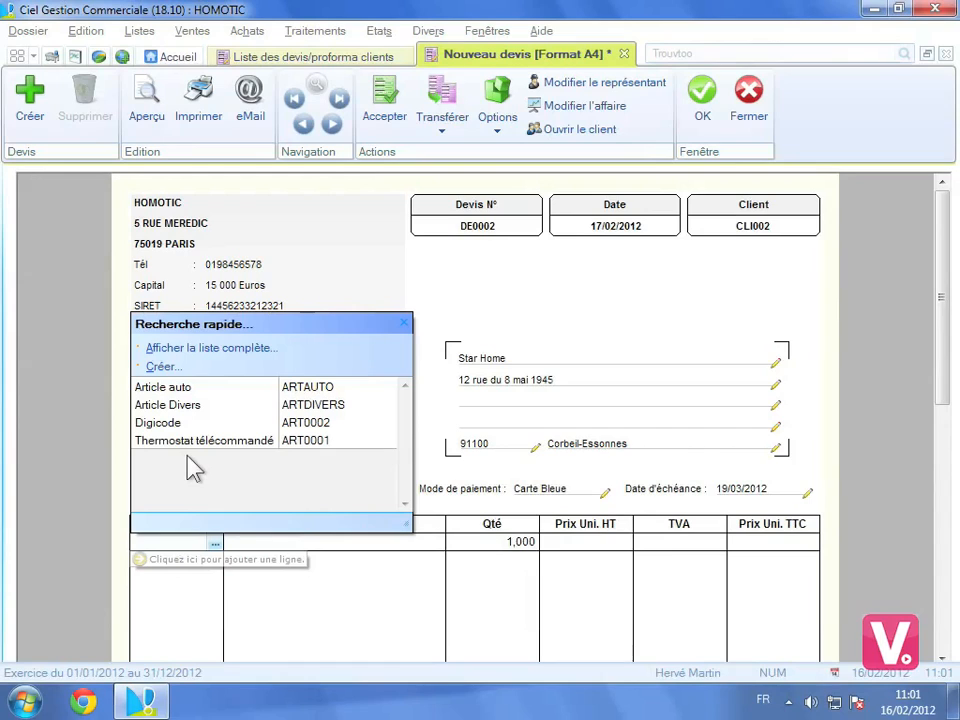
{"action": "left_click", "coordinate": [152, 422]}
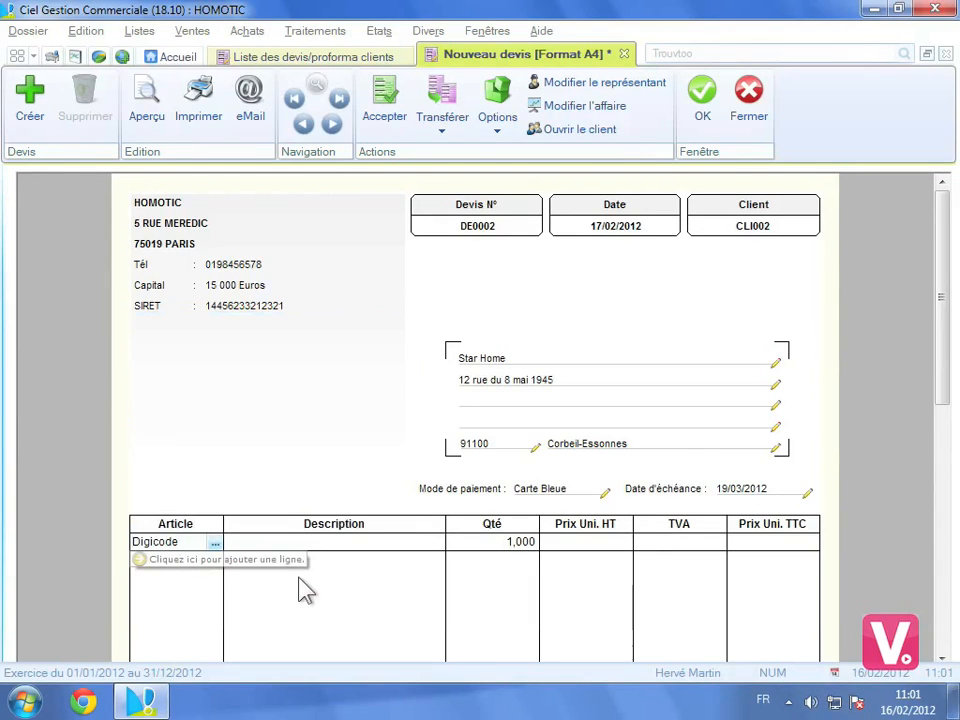
{"action": "left_click", "coordinate": [314, 604]}
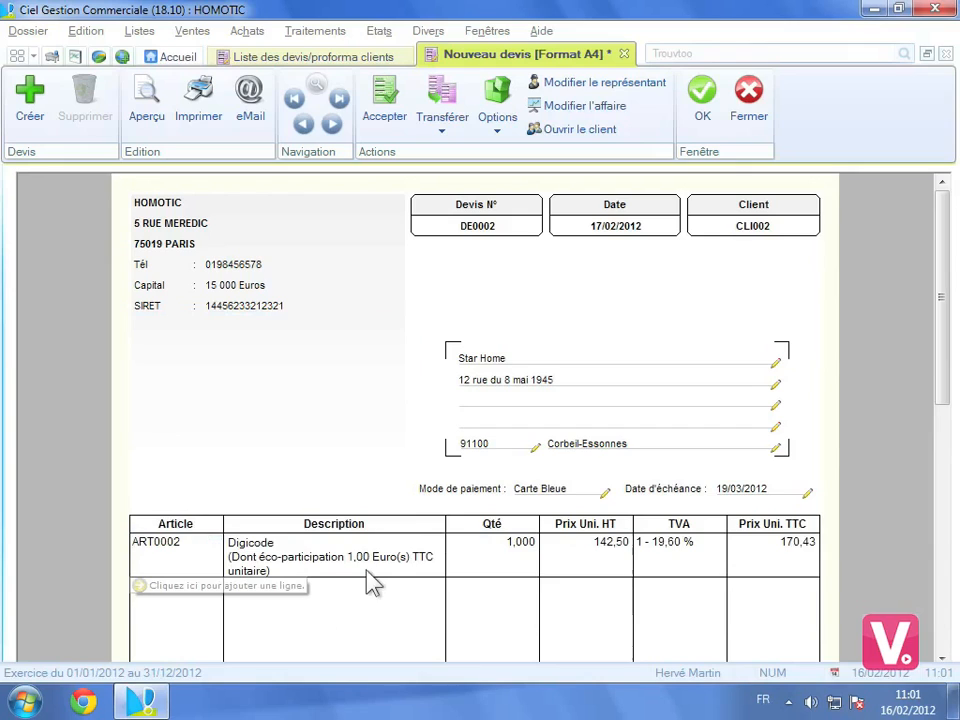
{"action": "left_click", "coordinate": [510, 548]}
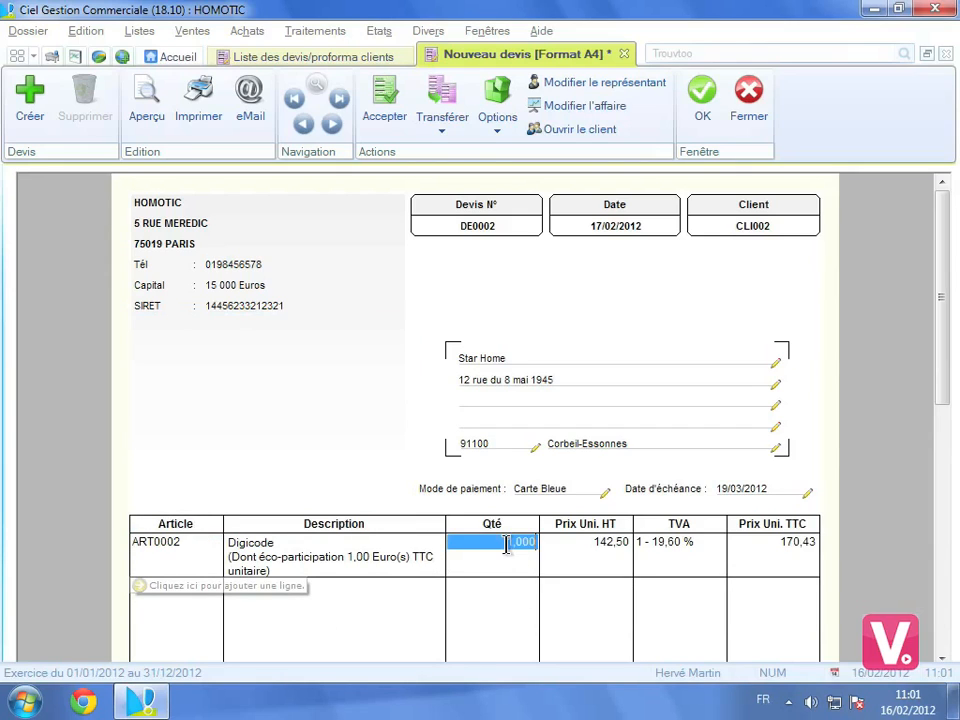
{"action": "type", "text": "2"}
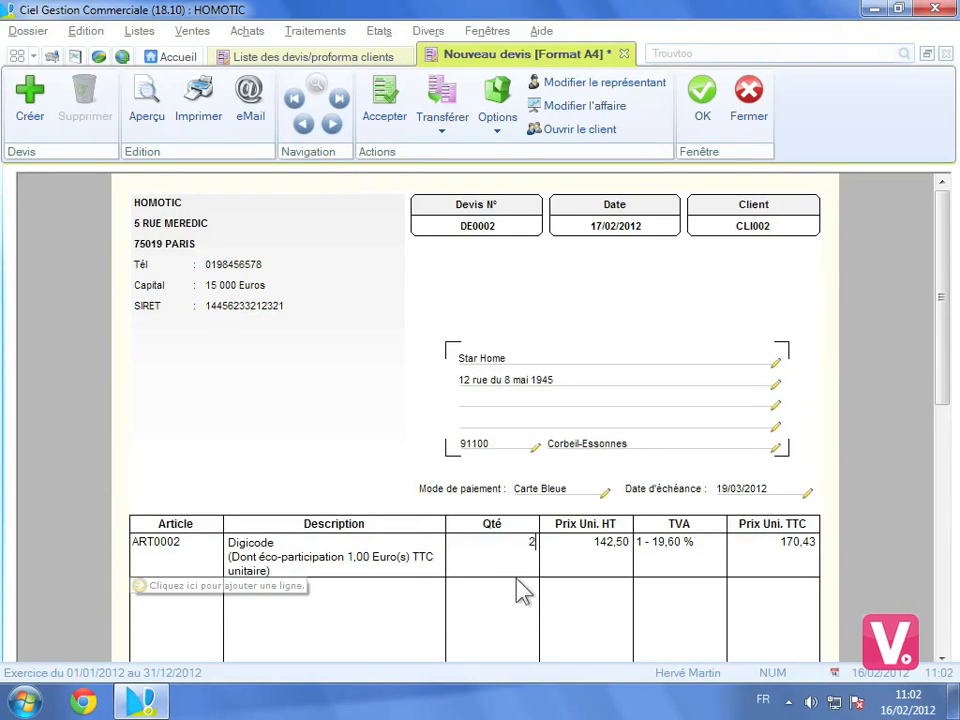
{"action": "key", "text": "Tab"}
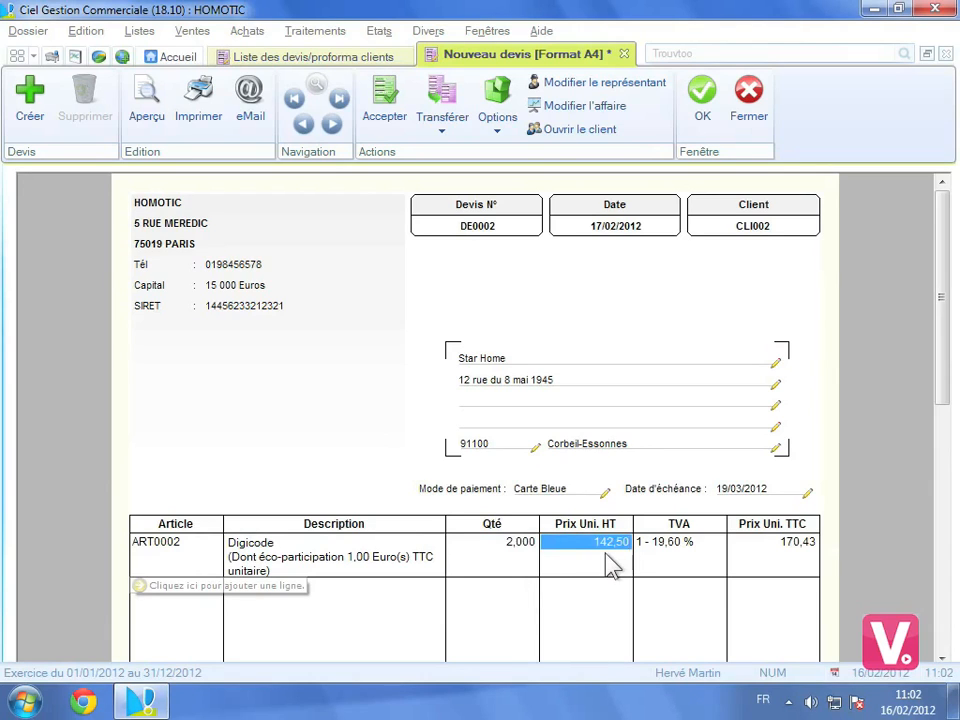
Step: Try the Exonéré VAT rate on the Digicode line, and set the rate back to 19,60 %
{"action": "left_click", "coordinate": [685, 541]}
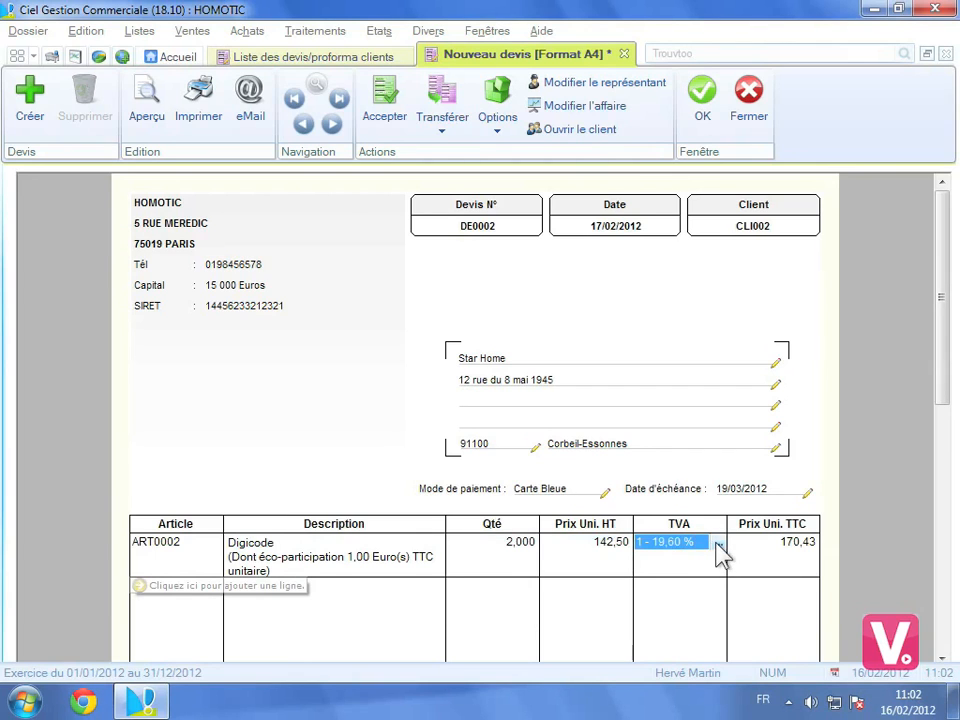
{"action": "left_click", "coordinate": [718, 543]}
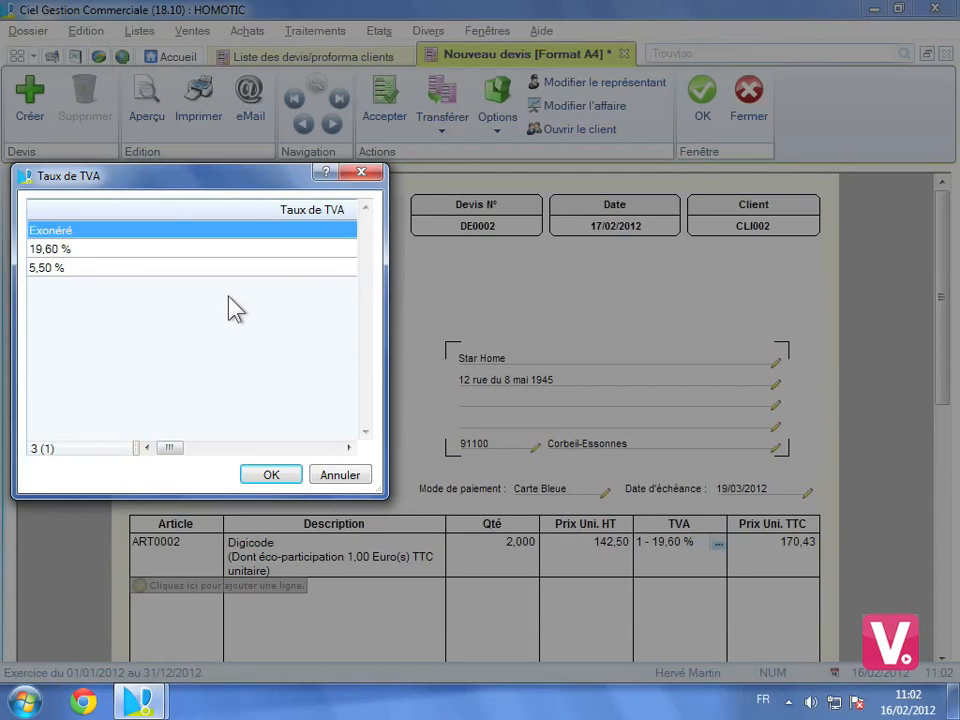
{"action": "left_click", "coordinate": [271, 474]}
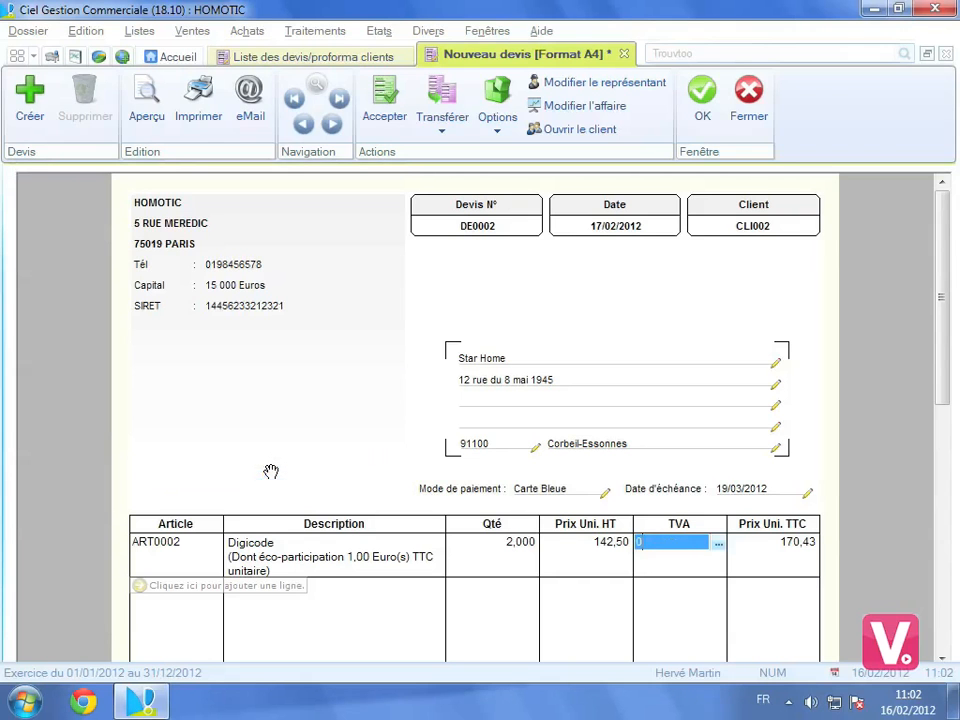
{"action": "left_click", "coordinate": [718, 546]}
{"action": "left_click", "coordinate": [55, 251]}
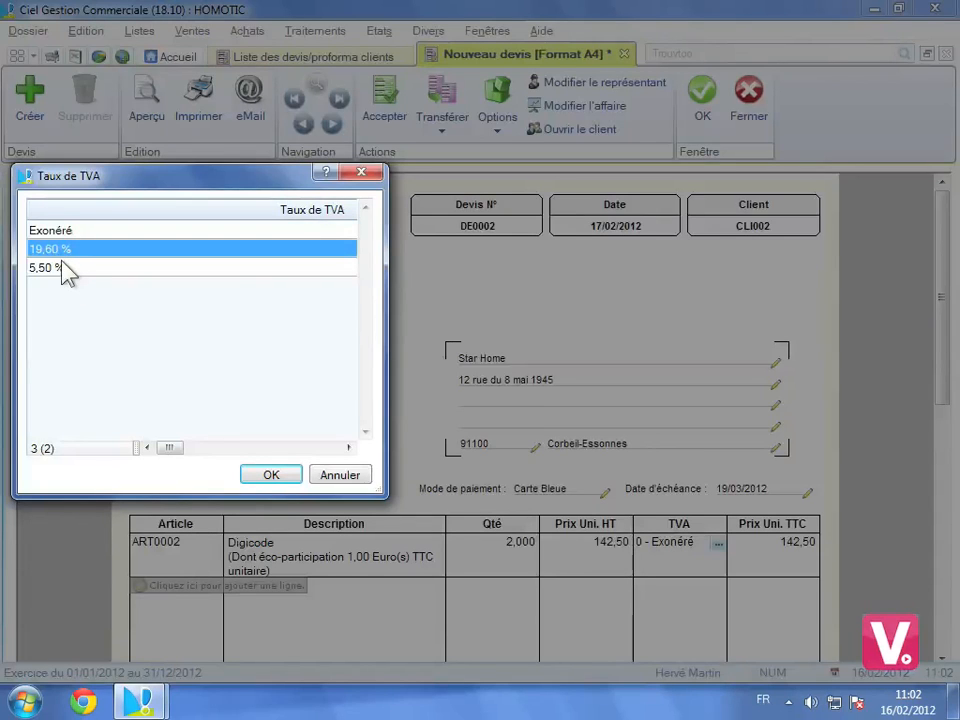
{"action": "left_click", "coordinate": [268, 474]}
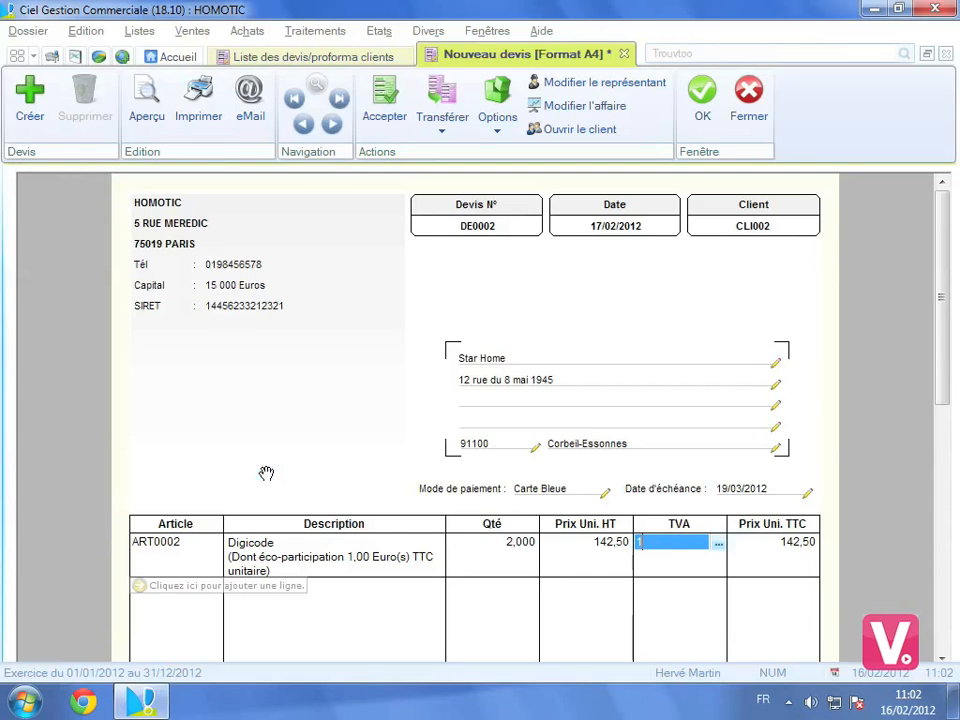
{"action": "left_click", "coordinate": [782, 570]}
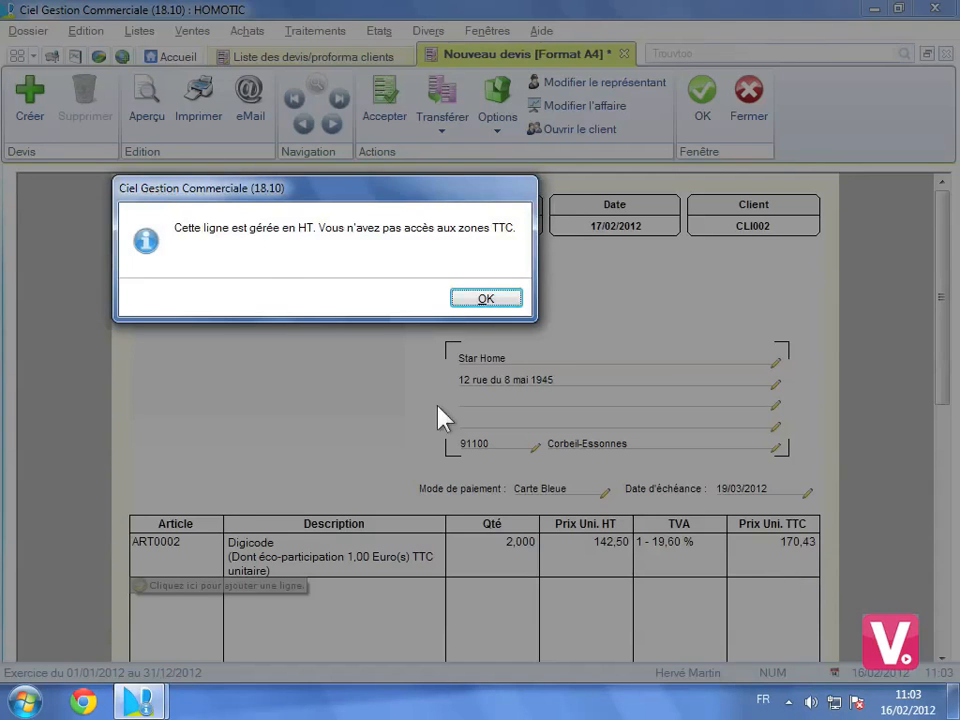
{"action": "left_click", "coordinate": [488, 298]}
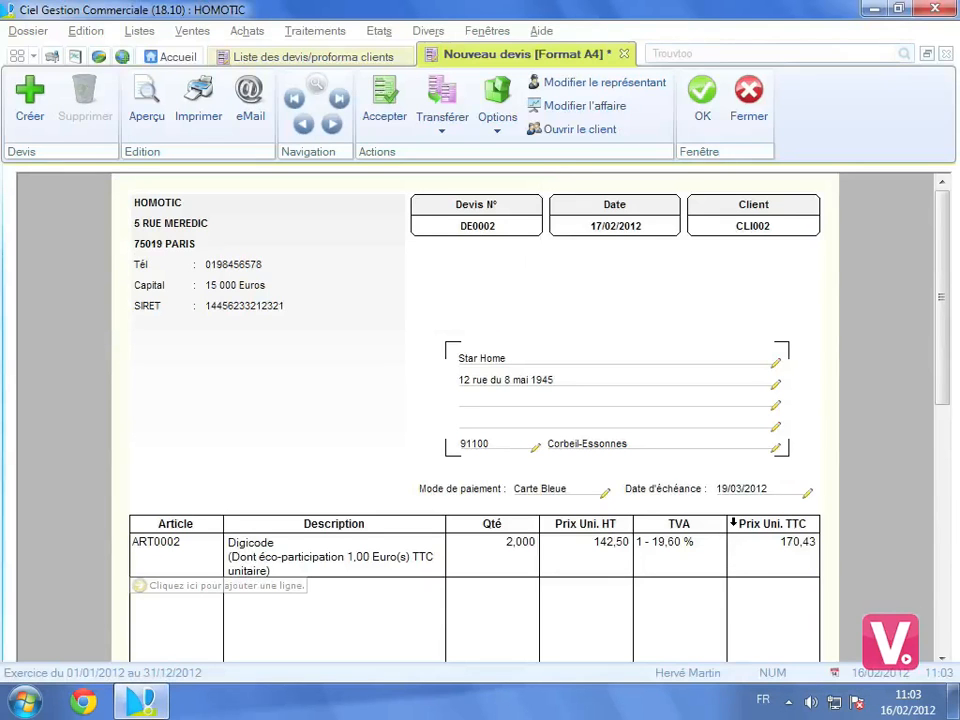
Step: Save the quote and open its print preview from the post-save options
{"action": "left_click_drag", "start_coordinate": [862, 599], "coordinate": [827, 219]}
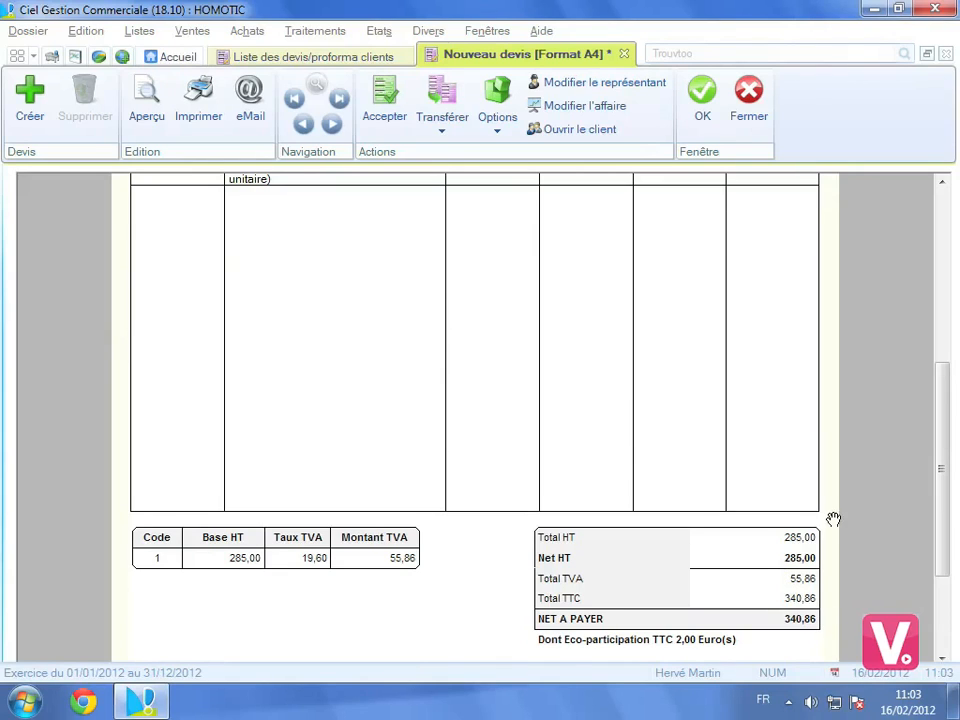
{"action": "left_click", "coordinate": [703, 100]}
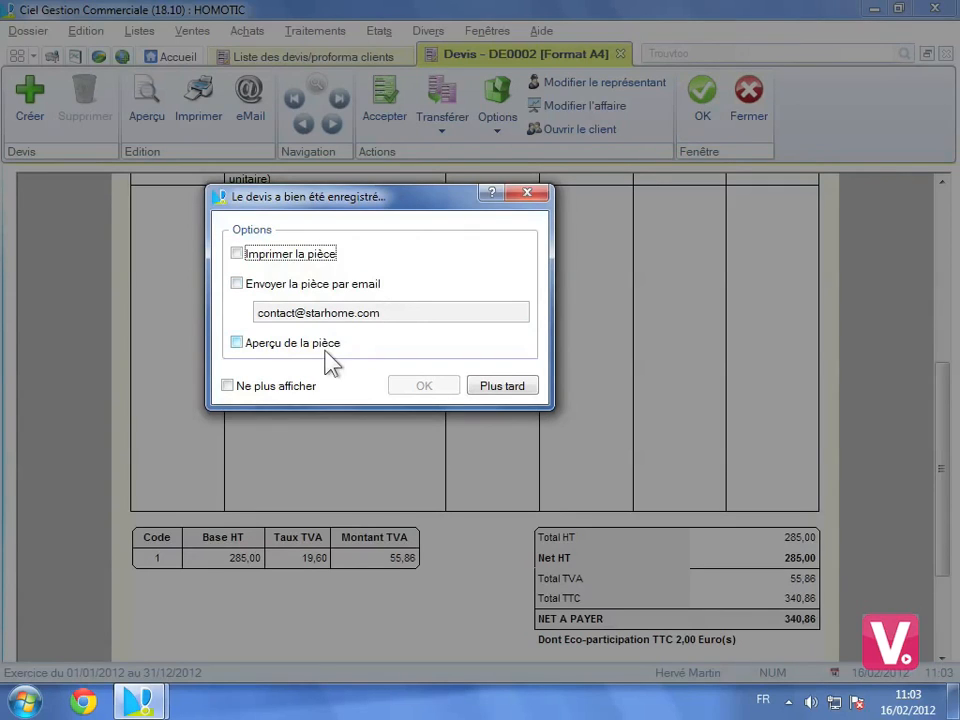
{"action": "left_click", "coordinate": [237, 343]}
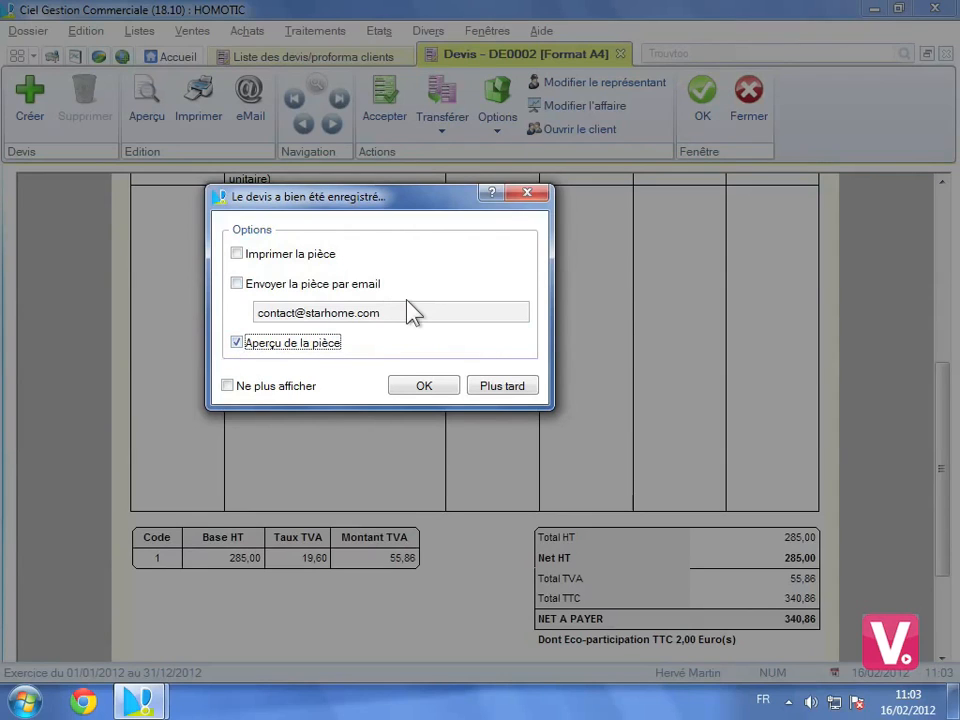
{"action": "left_click", "coordinate": [427, 390]}
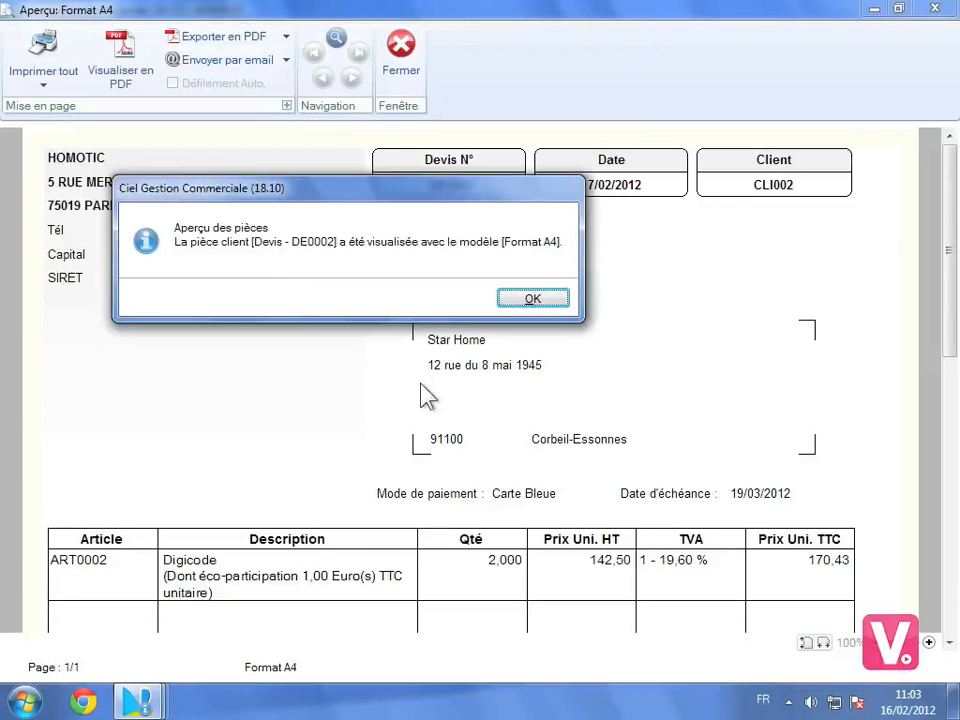
{"action": "left_click", "coordinate": [555, 298]}
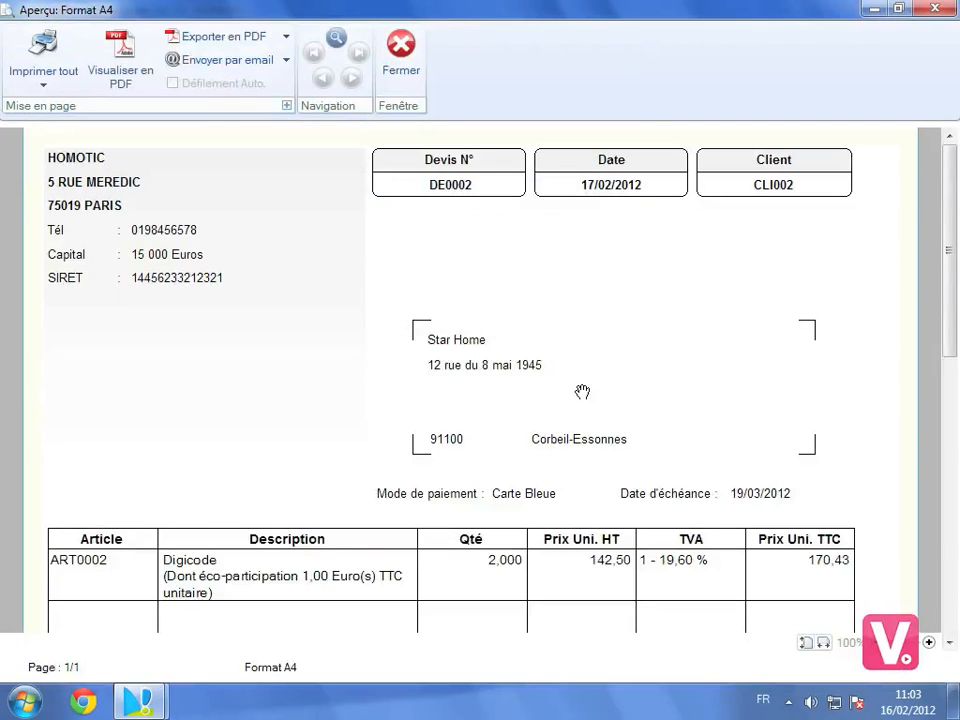
Step: Review the quote preview from the header down to the VAT breakdown and totals, and close the preview
{"action": "scroll", "coordinate": [582, 391], "scroll_direction": "down", "scroll_amount": 1}
{"action": "scroll", "coordinate": [582, 391], "scroll_direction": "down", "scroll_amount": 5}
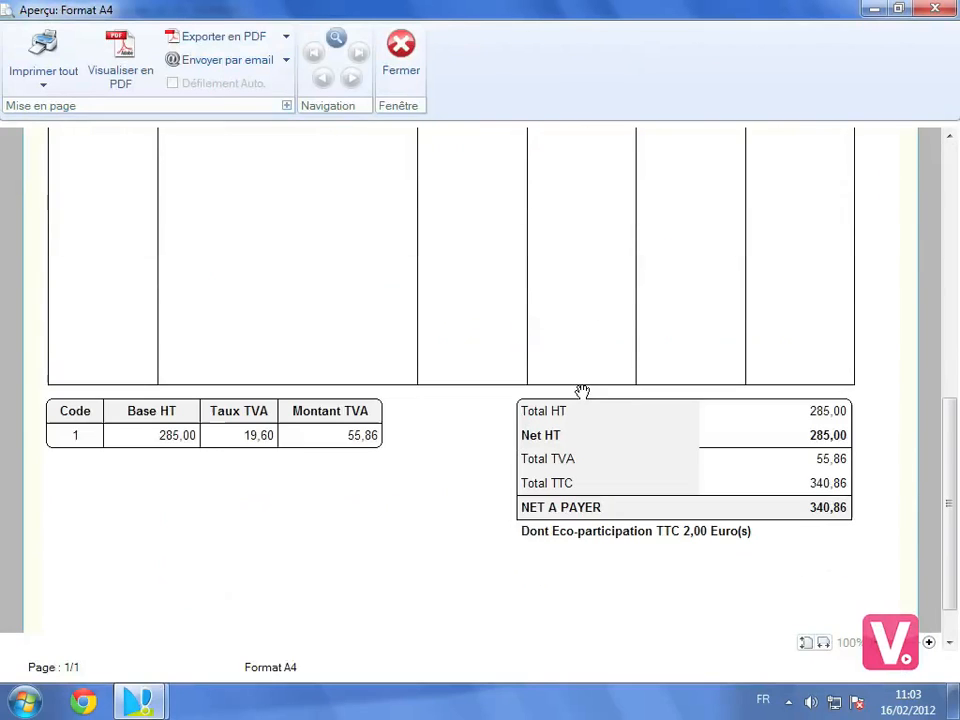
{"action": "scroll", "coordinate": [582, 391], "scroll_direction": "down", "scroll_amount": 1}
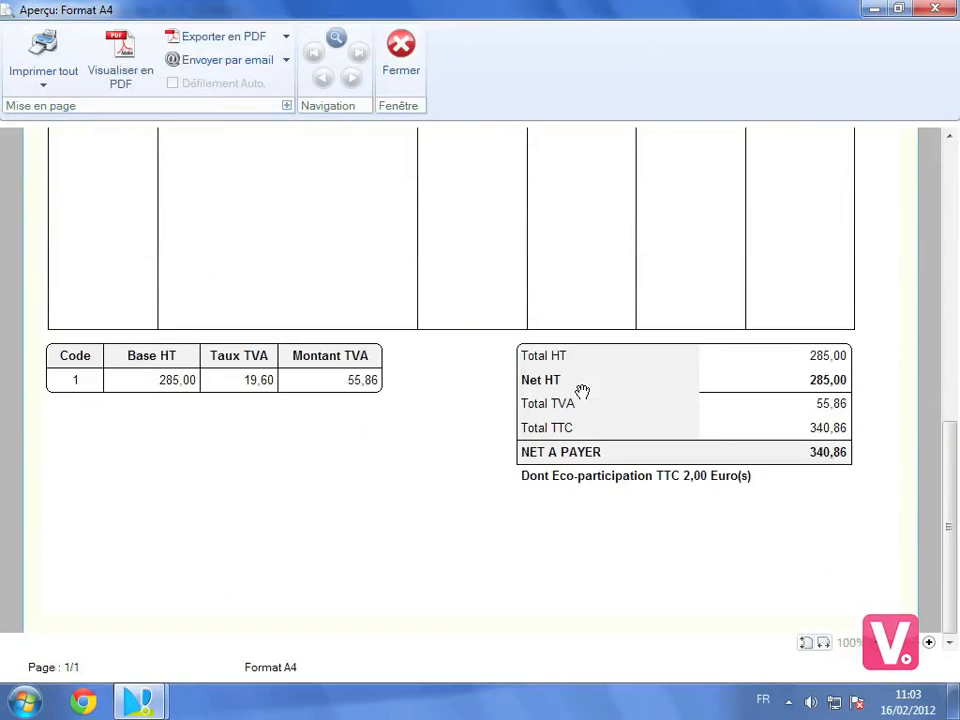
{"action": "scroll", "coordinate": [582, 391], "scroll_direction": "up", "scroll_amount": 12}
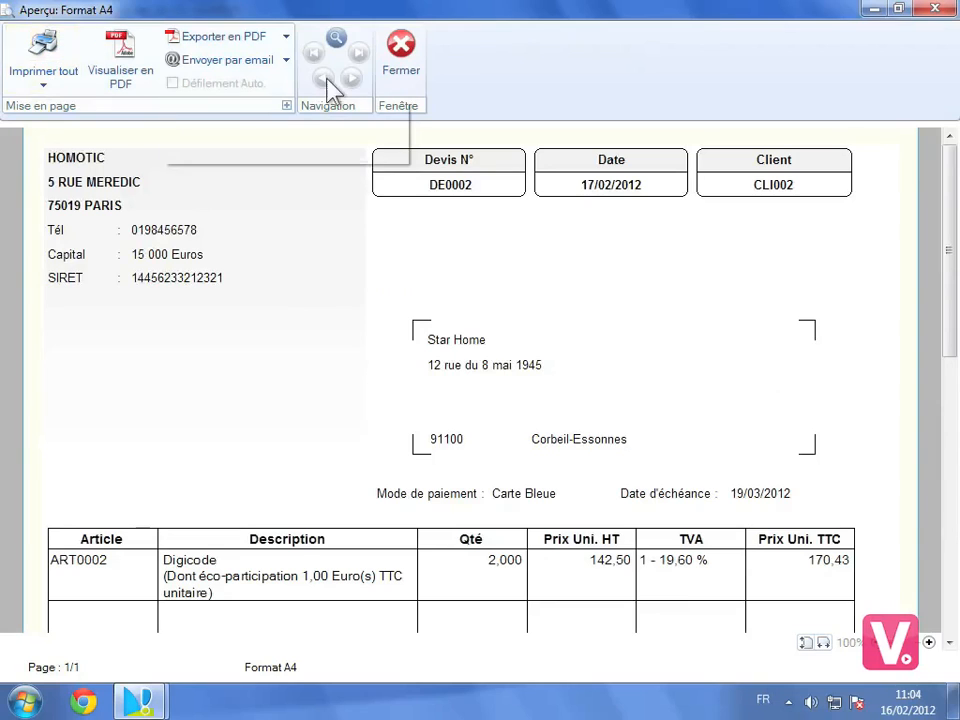
{"action": "left_click", "coordinate": [401, 58]}
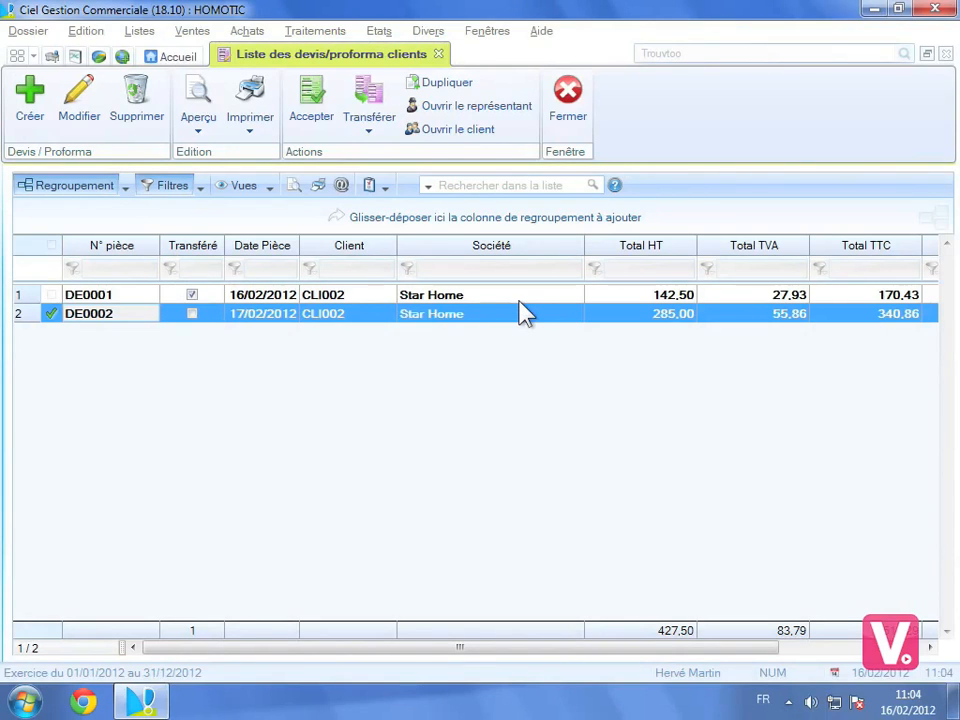
Step: Bring up the acceptance confirmation for the Star Home quote dated 17/02/2012 and decline it
{"action": "left_click", "coordinate": [408, 320]}
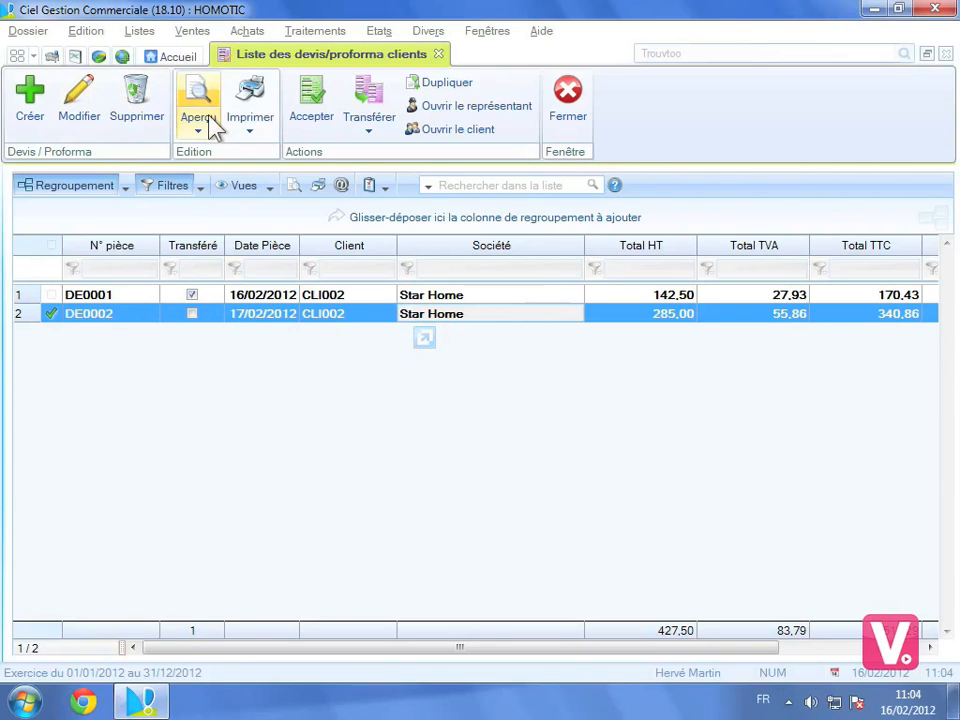
{"action": "left_click", "coordinate": [321, 100]}
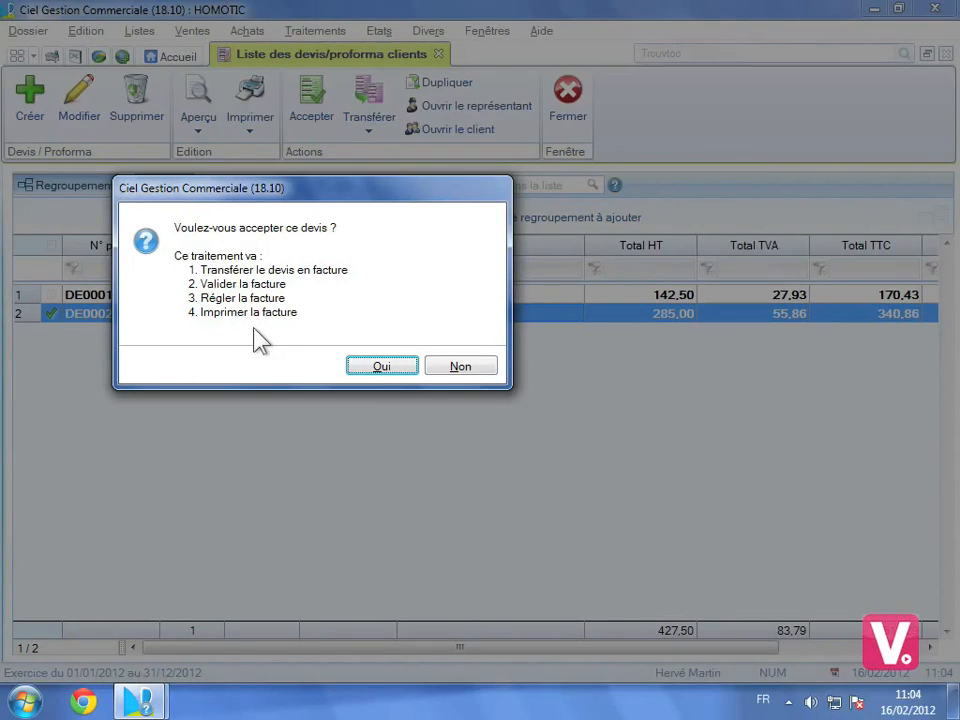
{"action": "left_click", "coordinate": [476, 371]}
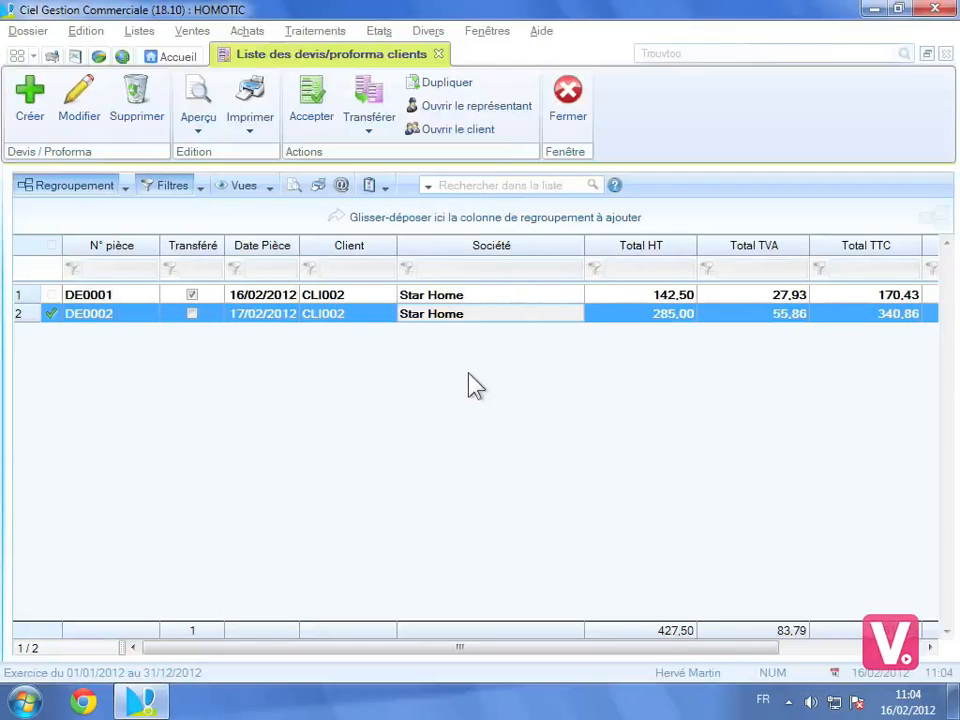
Step: Transfer the selected quote into an invoice with Aperçu enabled for the created document, and close the transfer report and invoice preview
{"action": "left_click", "coordinate": [369, 135]}
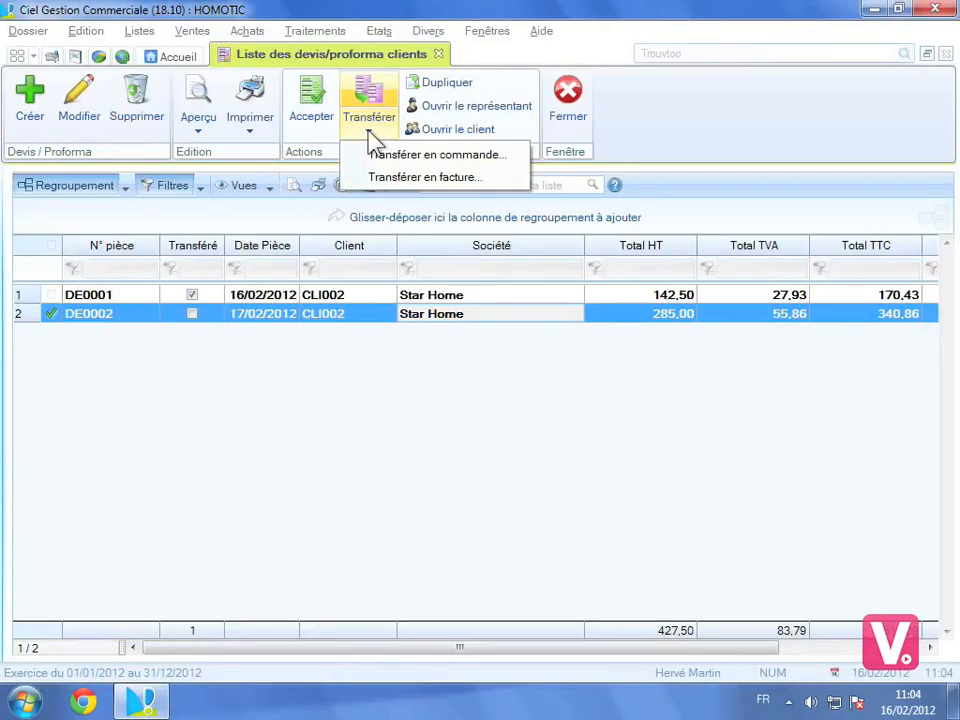
{"action": "left_click", "coordinate": [454, 189]}
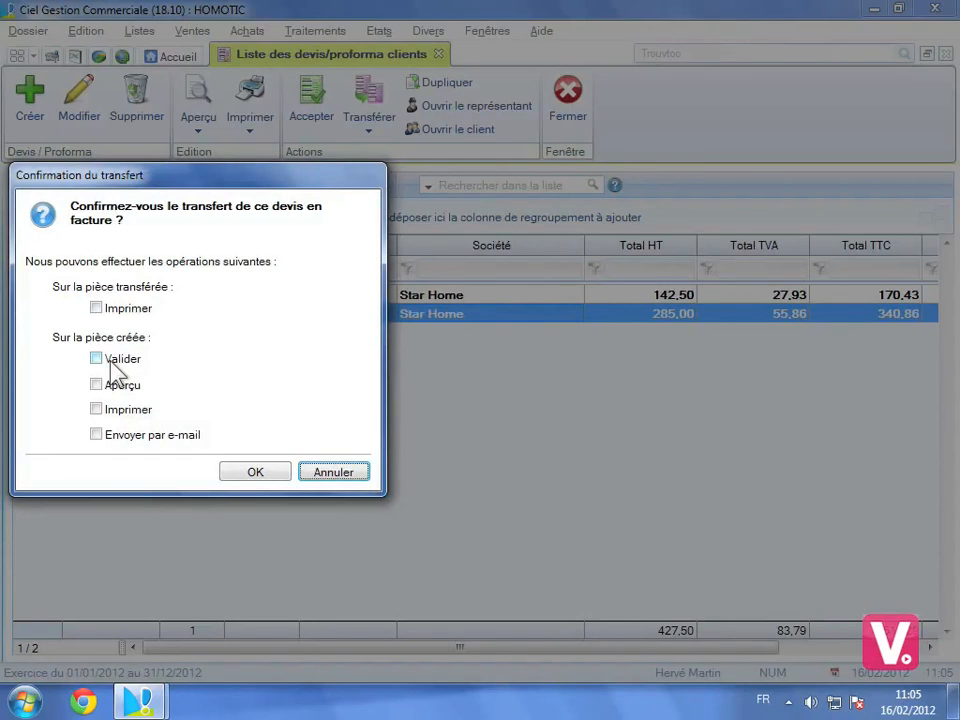
{"action": "left_click", "coordinate": [96, 385]}
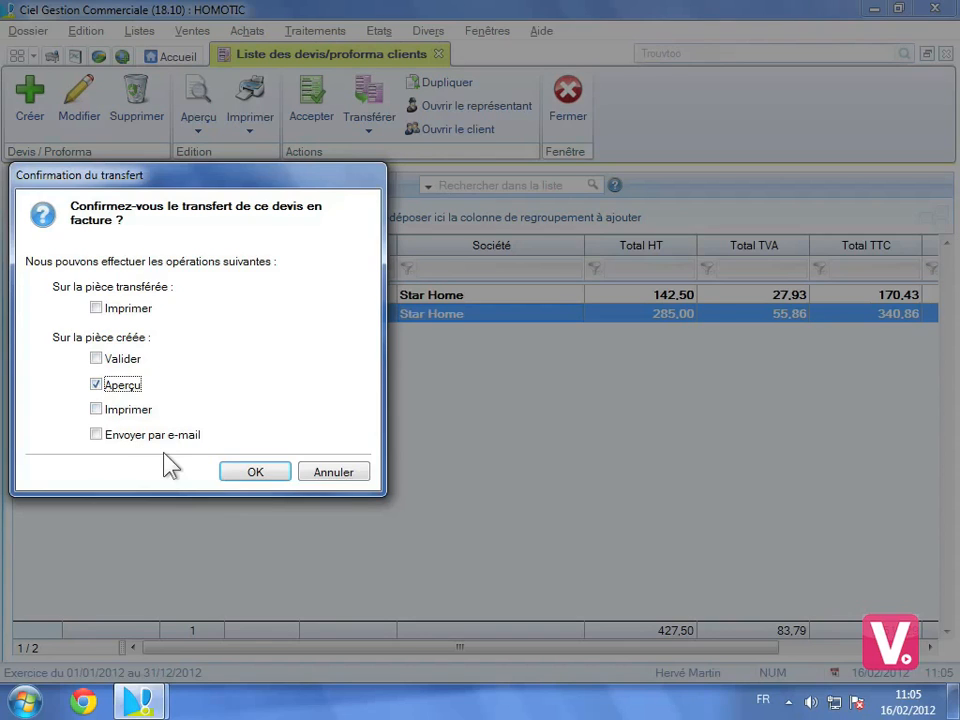
{"action": "left_click", "coordinate": [256, 472]}
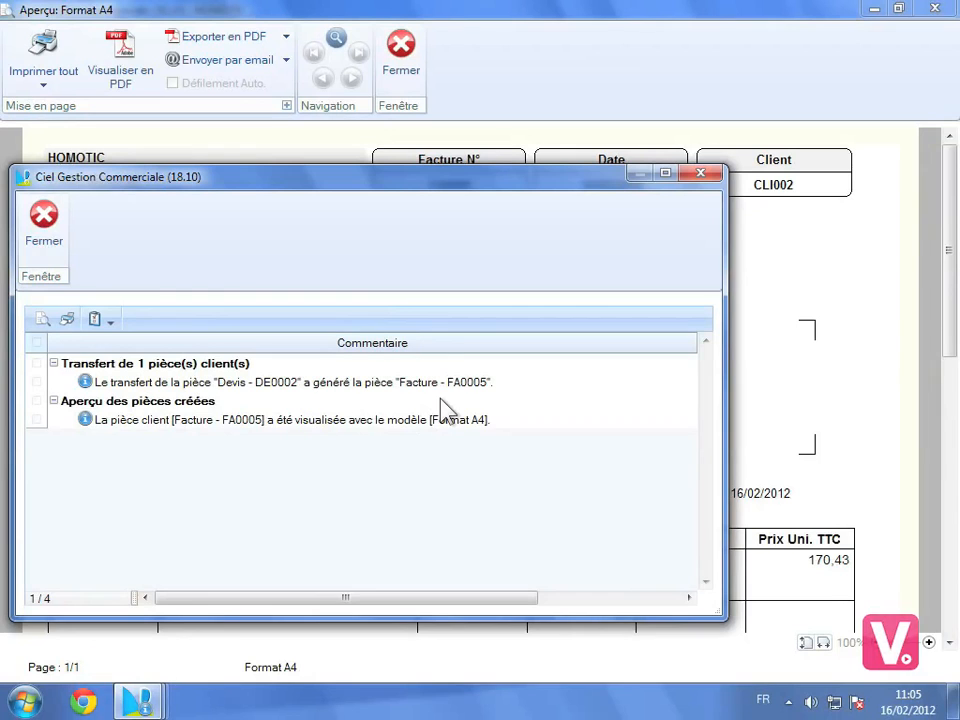
{"action": "left_click", "coordinate": [43, 222]}
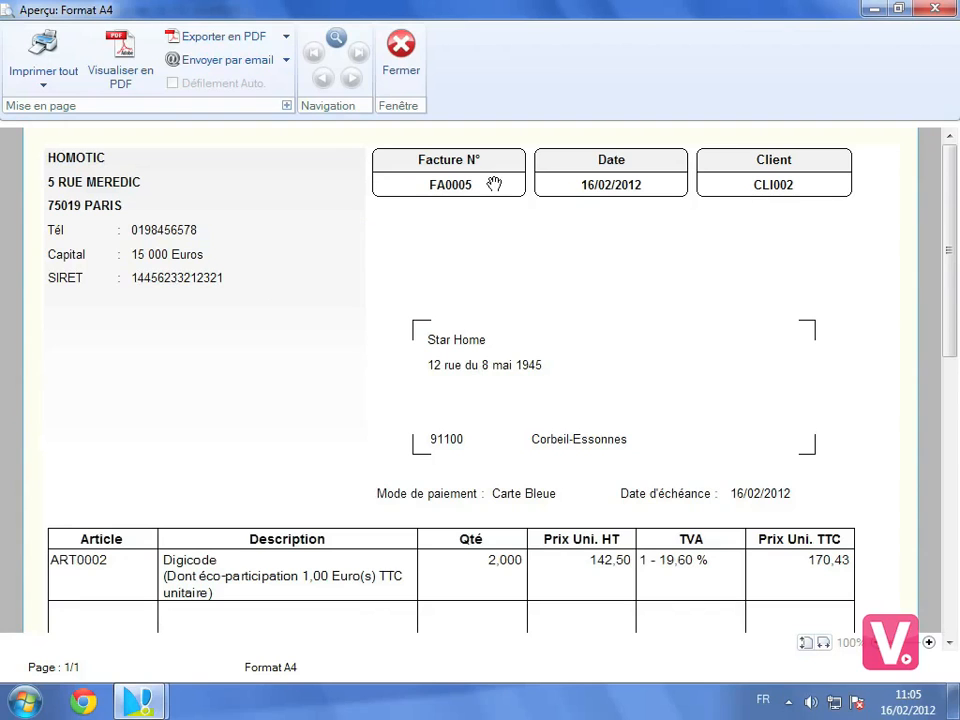
{"action": "left_click", "coordinate": [398, 45]}
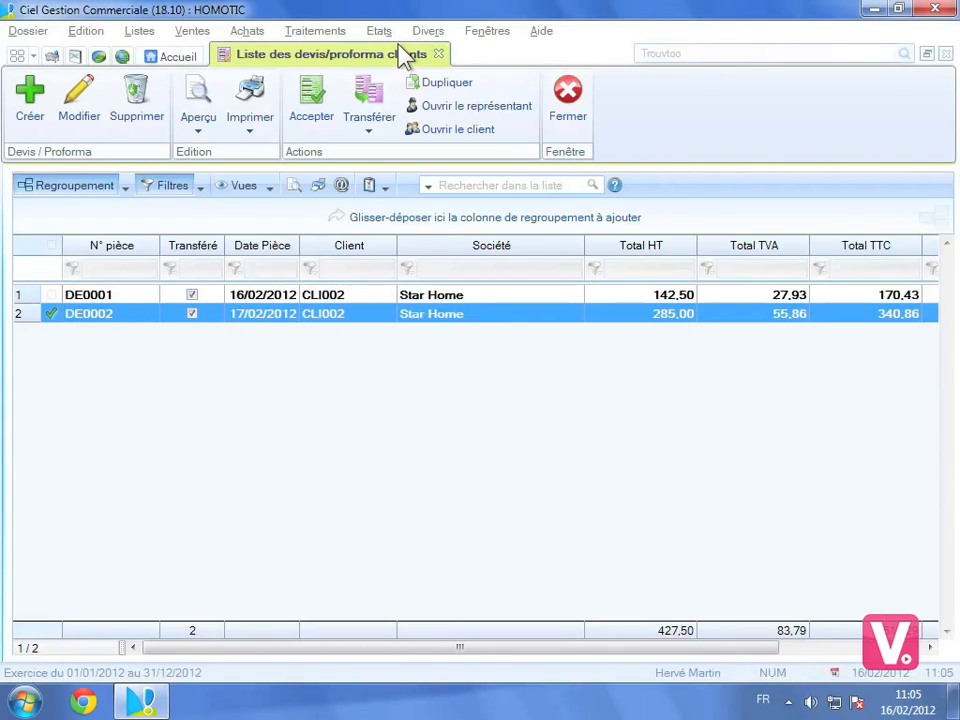
Step: Open the list of customer invoices and start a new blank invoice
{"action": "left_click", "coordinate": [193, 33]}
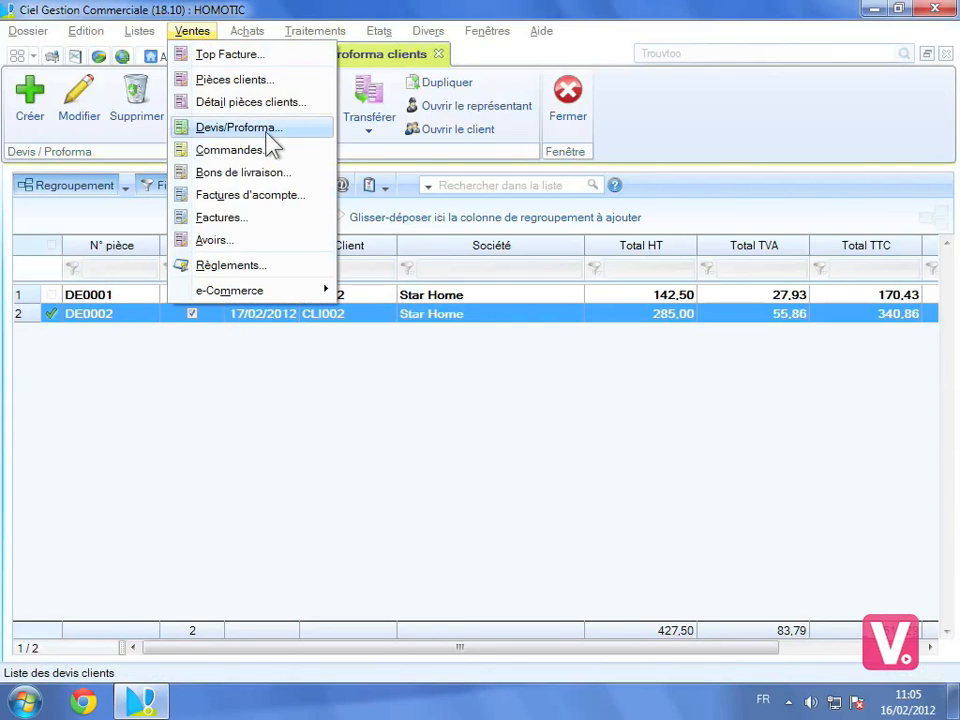
{"action": "left_click", "coordinate": [226, 219]}
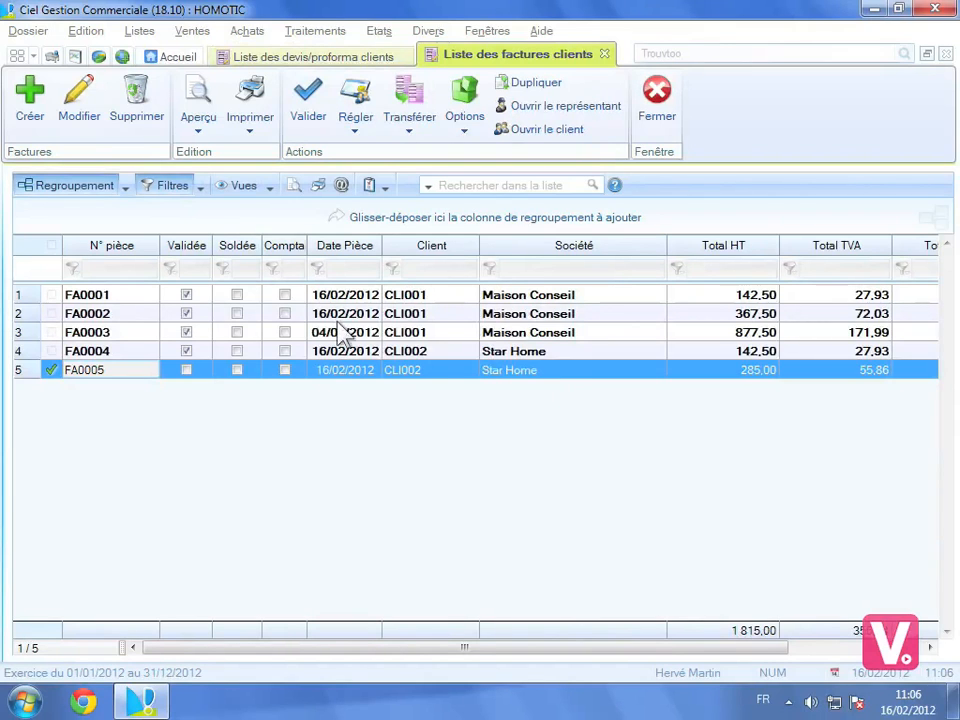
{"action": "left_click", "coordinate": [36, 106]}
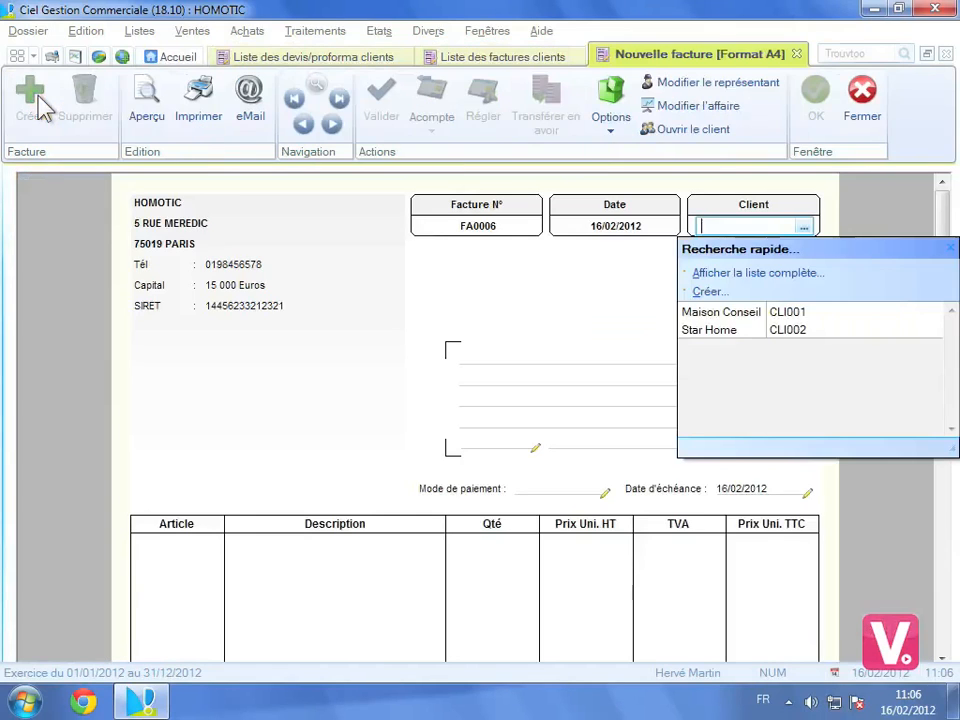